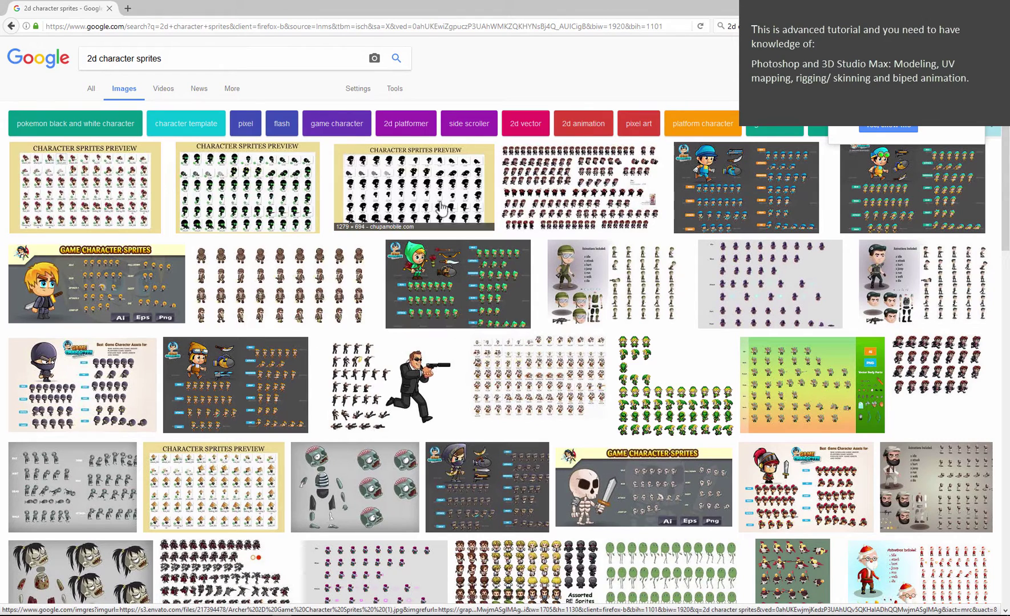
Examine several 2D character sprite sheets in the image results, including the knight and the blue-capped boy.
{"action": "left_click", "coordinate": [442, 207]}
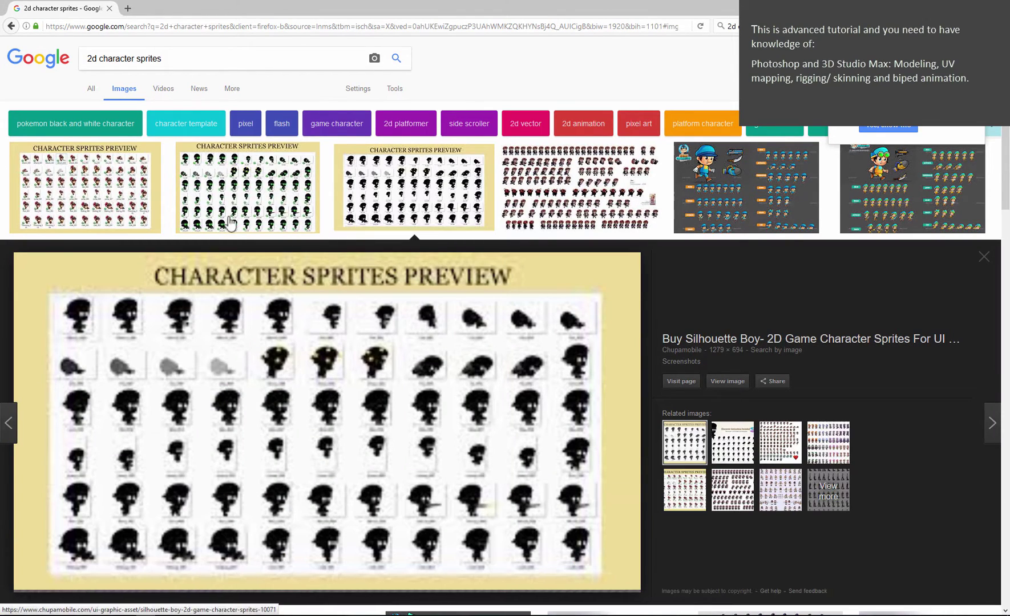
{"action": "left_click", "coordinate": [231, 222]}
{"action": "left_click", "coordinate": [108, 214]}
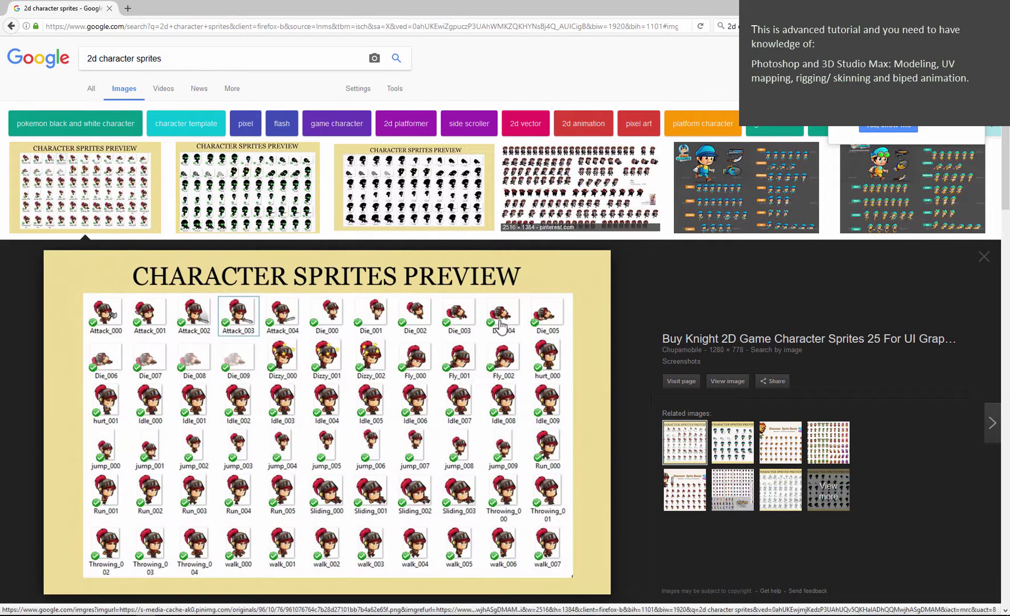
{"action": "left_click", "coordinate": [714, 198]}
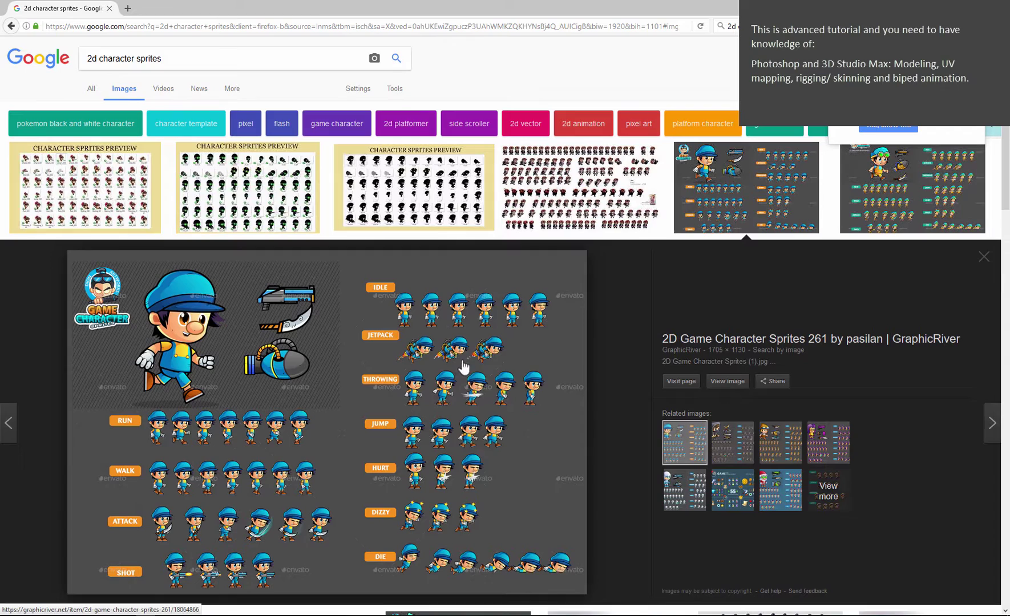
{"action": "scroll", "coordinate": [355, 496], "scroll_direction": "down", "scroll_amount": 3}
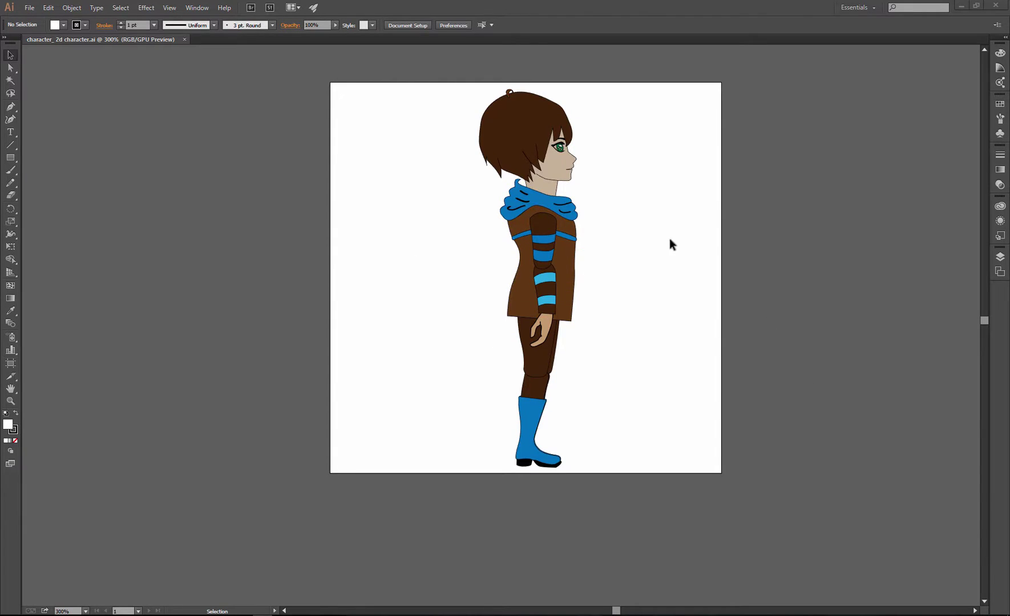
In Illustrator, pull the torso, arm and leg groups of the assembled character apart so each piece lies separately.
{"action": "left_click_drag", "start_coordinate": [548, 245], "coordinate": [405, 232]}
{"action": "left_click", "coordinate": [534, 314]}
{"action": "left_click_drag", "start_coordinate": [537, 336], "coordinate": [579, 338]}
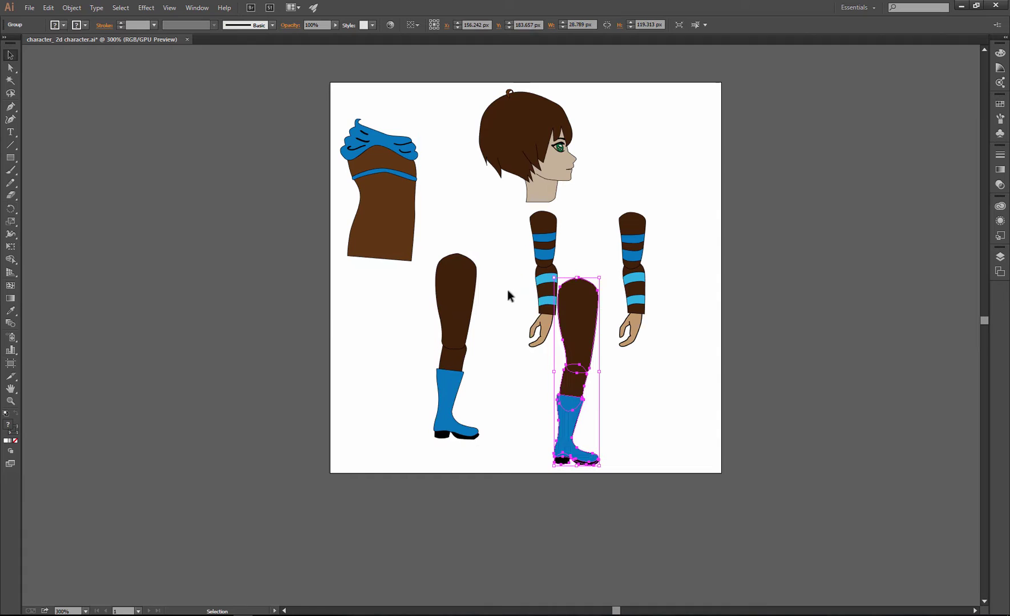
{"action": "left_click", "coordinate": [386, 324]}
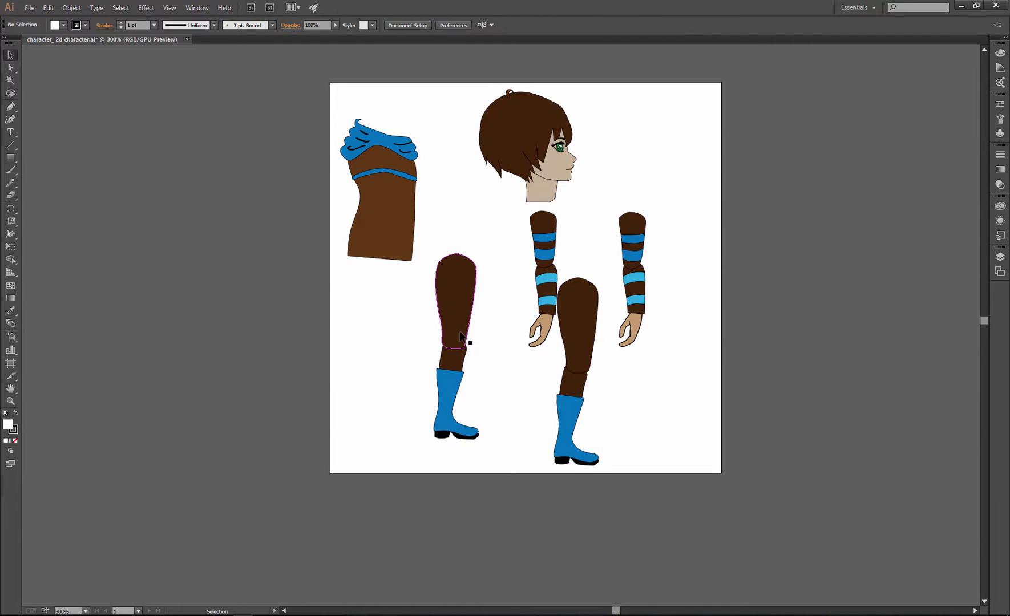
Delete the duplicate leg and the duplicate arm, keeping one of each limb.
{"action": "left_click", "coordinate": [467, 338]}
{"action": "key", "text": "Delete"}
{"action": "left_click", "coordinate": [552, 255]}
{"action": "key", "text": "Delete"}
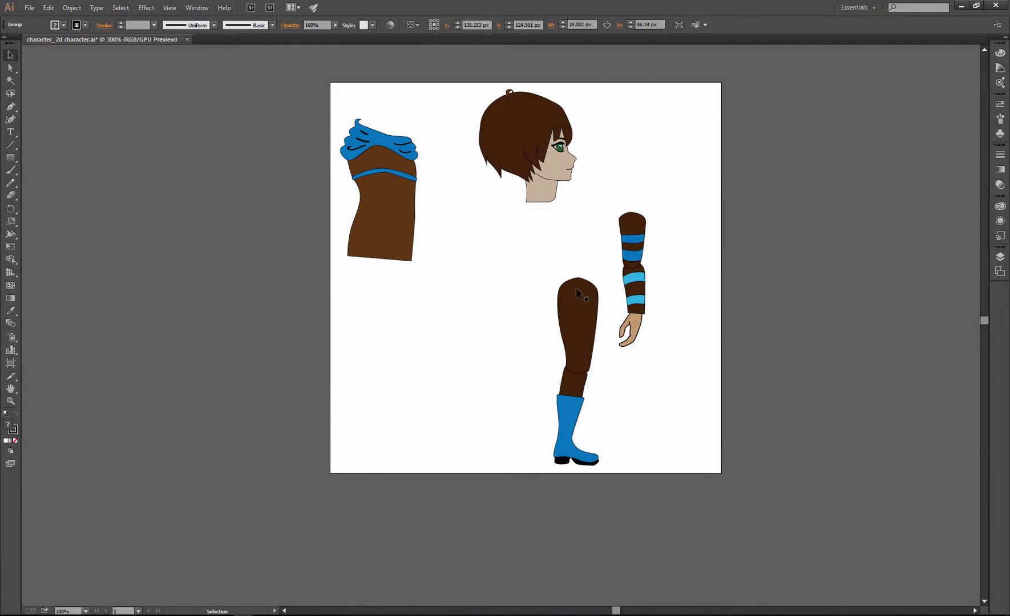
Rearrange the remaining leg, torso and arm so they lie spaced apart below and beside the head.
{"action": "left_click_drag", "start_coordinate": [576, 290], "coordinate": [483, 246]}
{"action": "left_click_drag", "start_coordinate": [388, 234], "coordinate": [404, 287]}
{"action": "key", "text": "ctrl+z"}
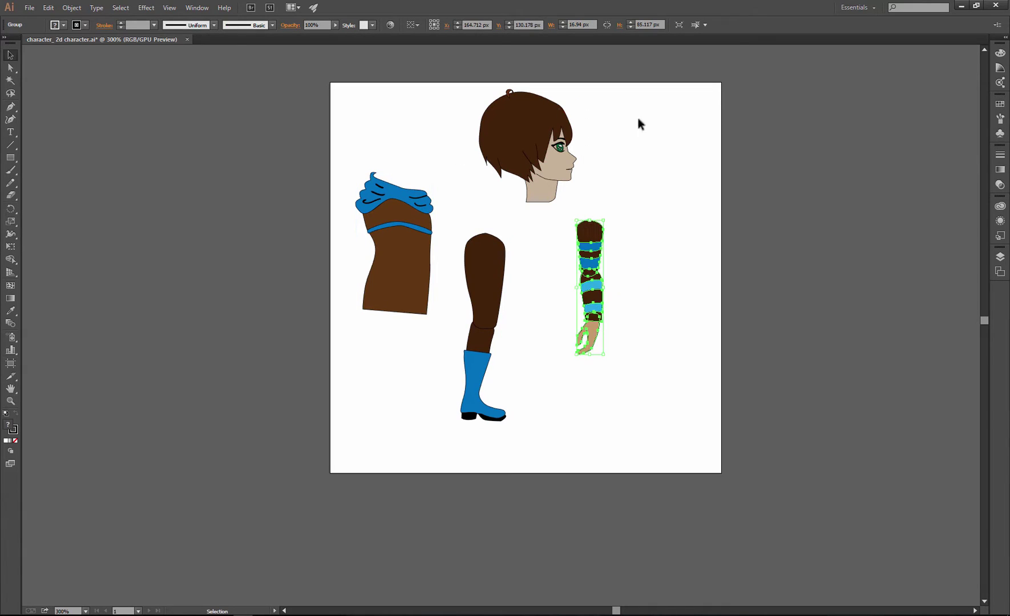
Export the artwork to the Desktop as a PNG named character_ 2d character with High (300 ppi) resolution and transparent background.
{"action": "left_click", "coordinate": [32, 8]}
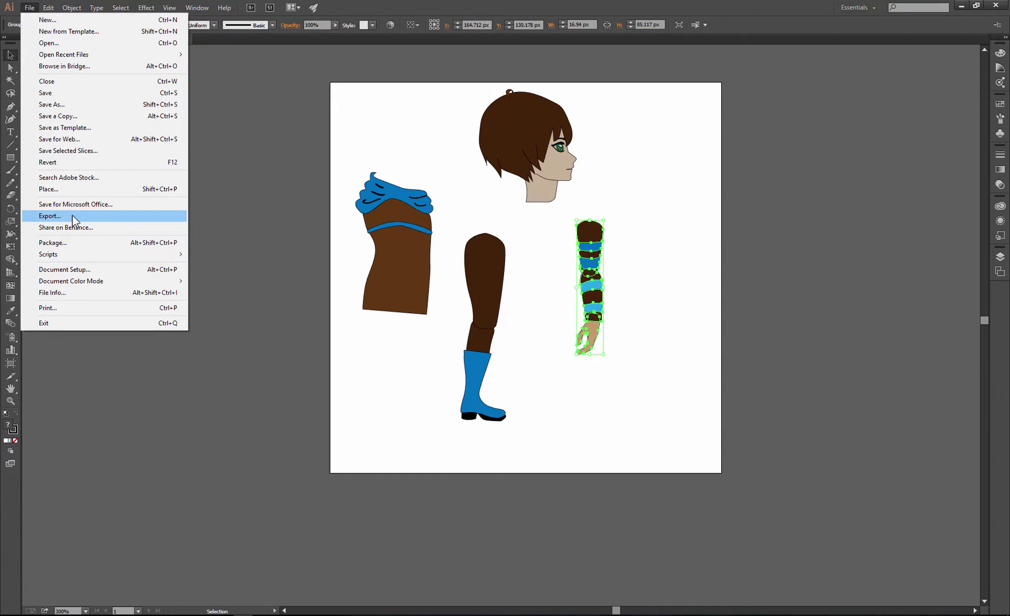
{"action": "left_click", "coordinate": [51, 216]}
{"action": "left_click", "coordinate": [140, 275]}
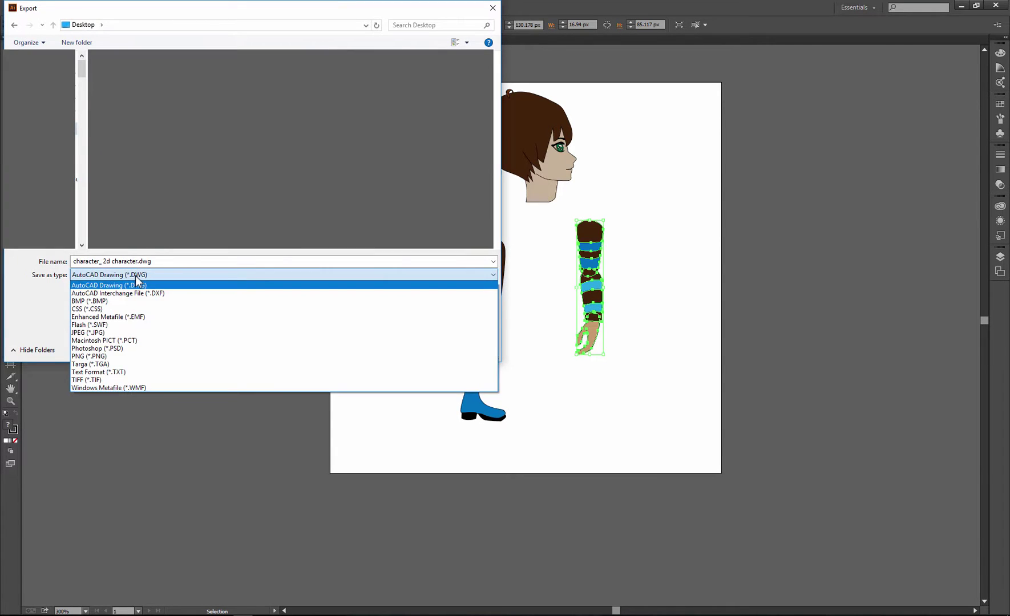
{"action": "left_click", "coordinate": [142, 349]}
{"action": "left_click", "coordinate": [415, 349]}
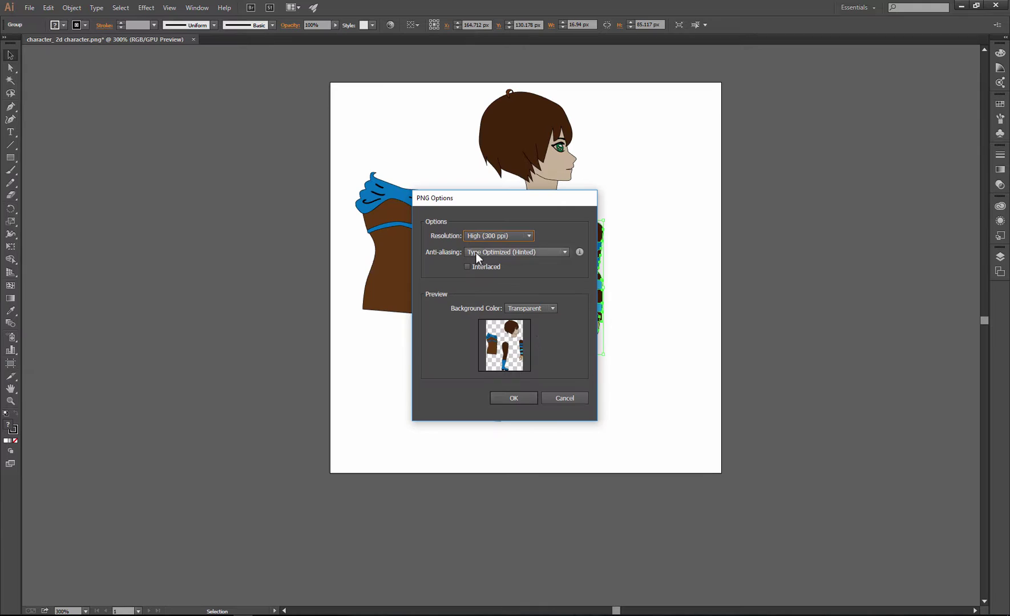
{"action": "left_click", "coordinate": [513, 398]}
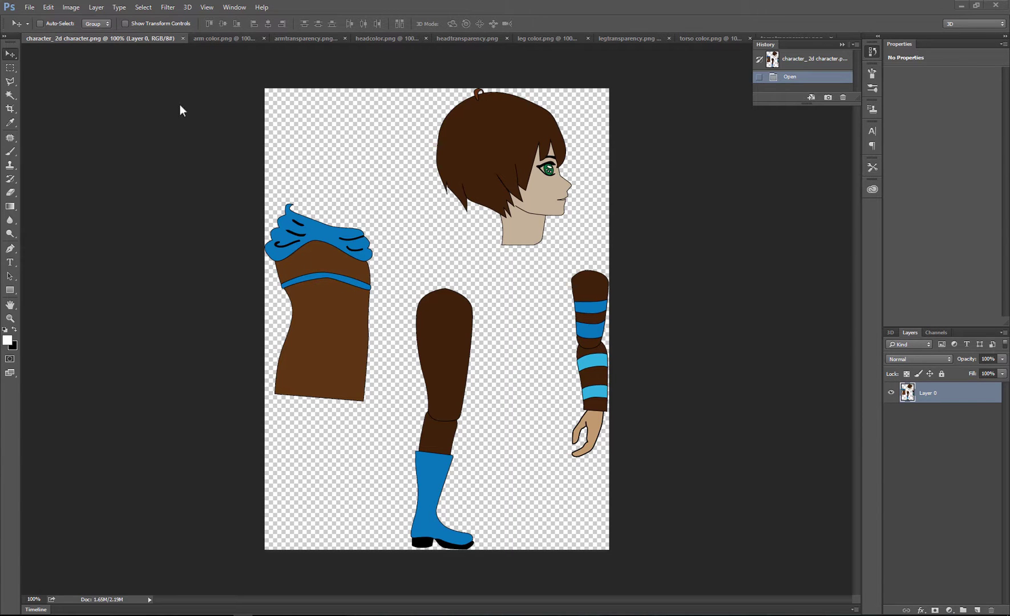
In Photoshop, look through the colour and transparency images prepared for the arm, head, leg and torso.
{"action": "left_click", "coordinate": [209, 39]}
{"action": "left_click", "coordinate": [270, 40]}
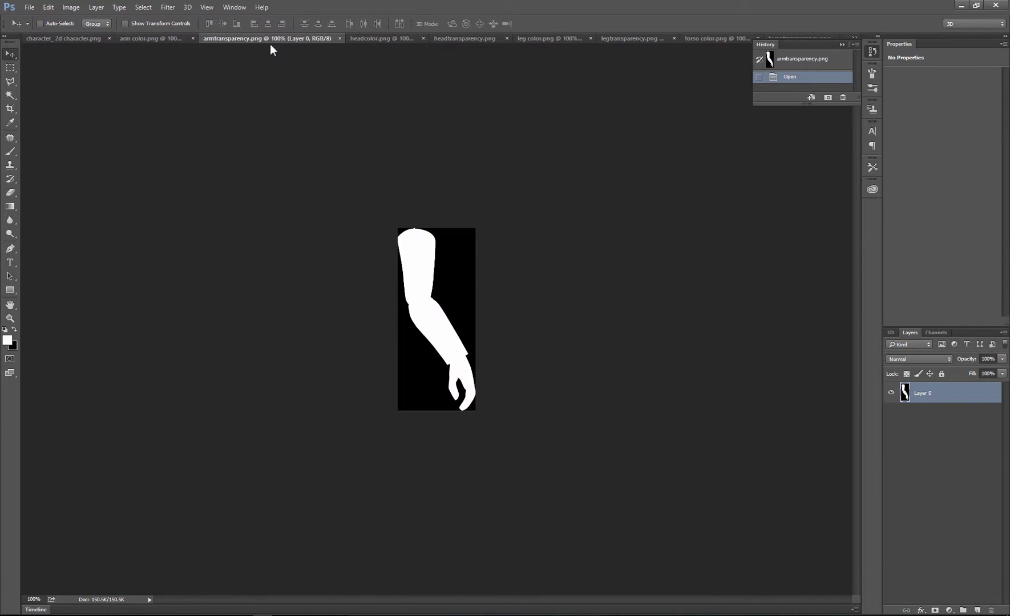
{"action": "left_click", "coordinate": [371, 39]}
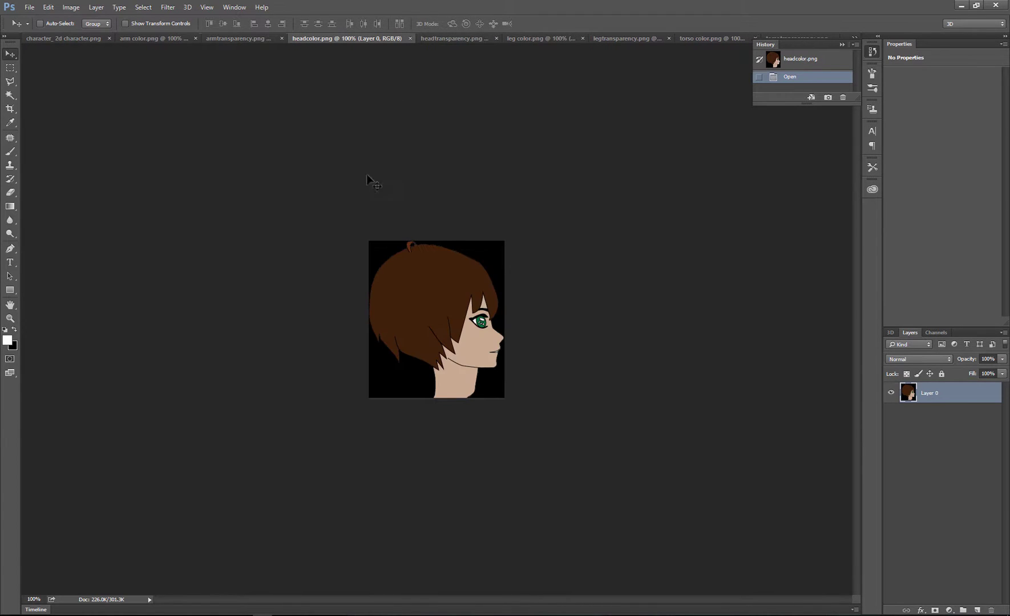
{"action": "left_click", "coordinate": [456, 40]}
{"action": "left_click", "coordinate": [551, 40]}
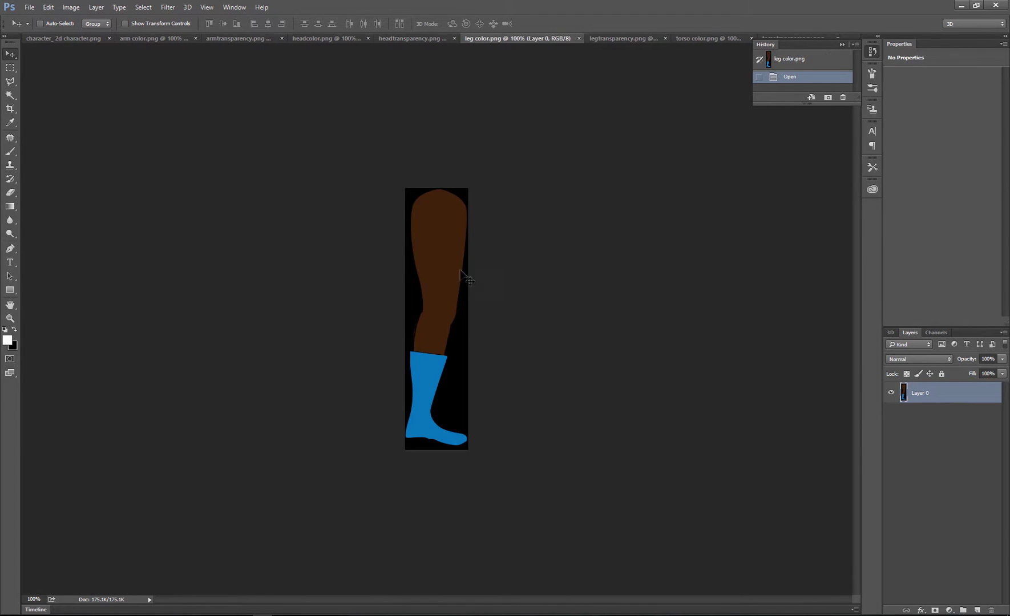
{"action": "left_click", "coordinate": [630, 41]}
{"action": "left_click", "coordinate": [713, 41]}
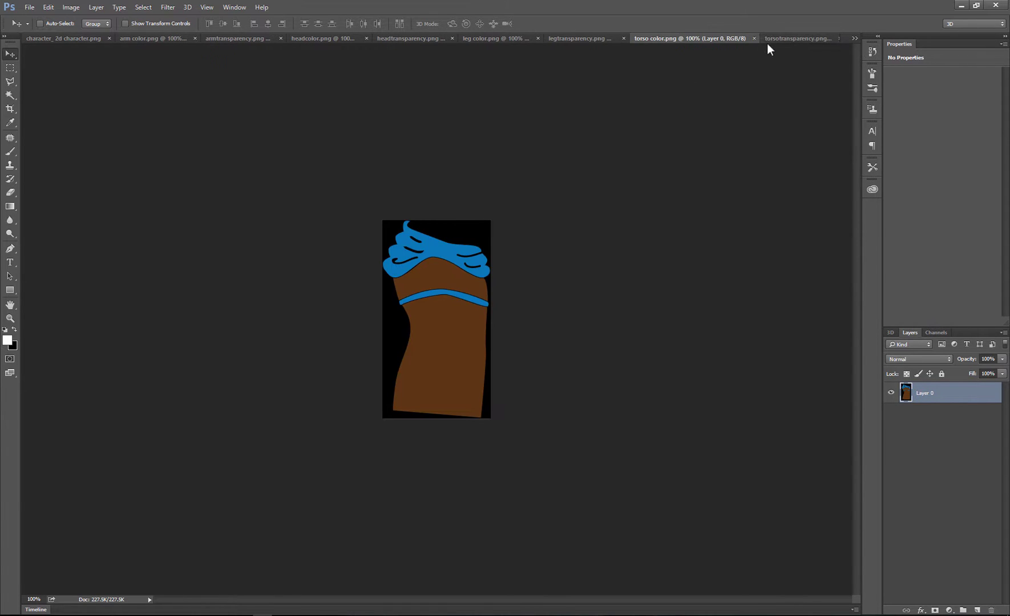
{"action": "left_click", "coordinate": [767, 41]}
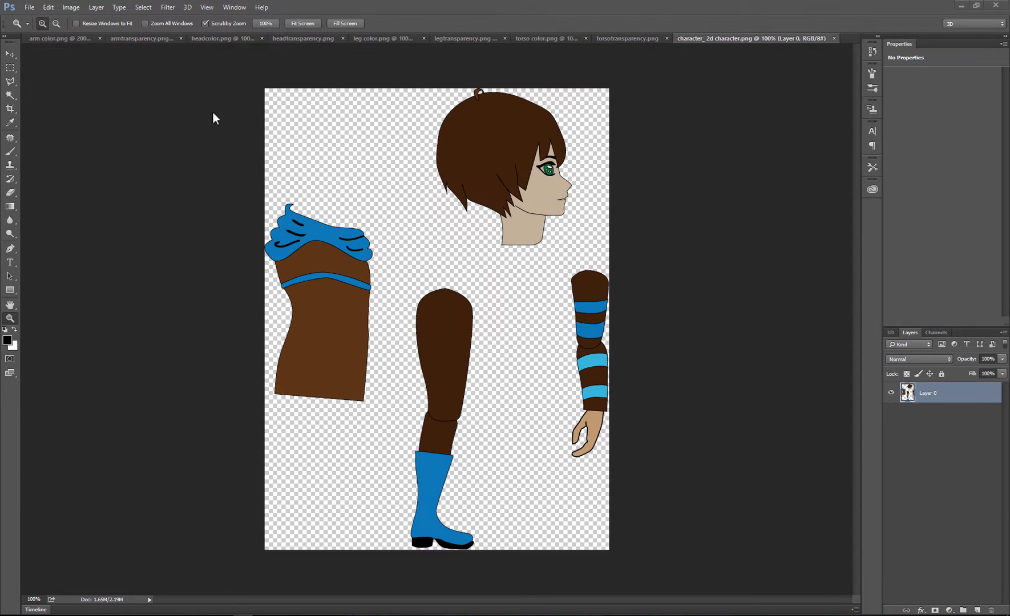
Check the full character image's width and height in millimetres, leaving its size as it is.
{"action": "left_click", "coordinate": [70, 8]}
{"action": "left_click", "coordinate": [110, 95]}
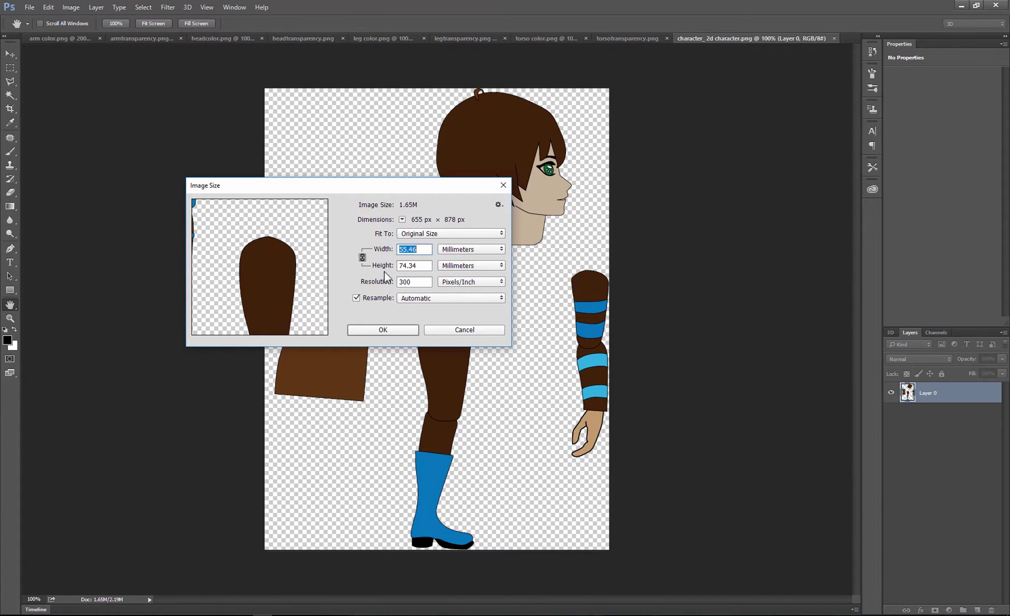
{"action": "left_click", "coordinate": [503, 185]}
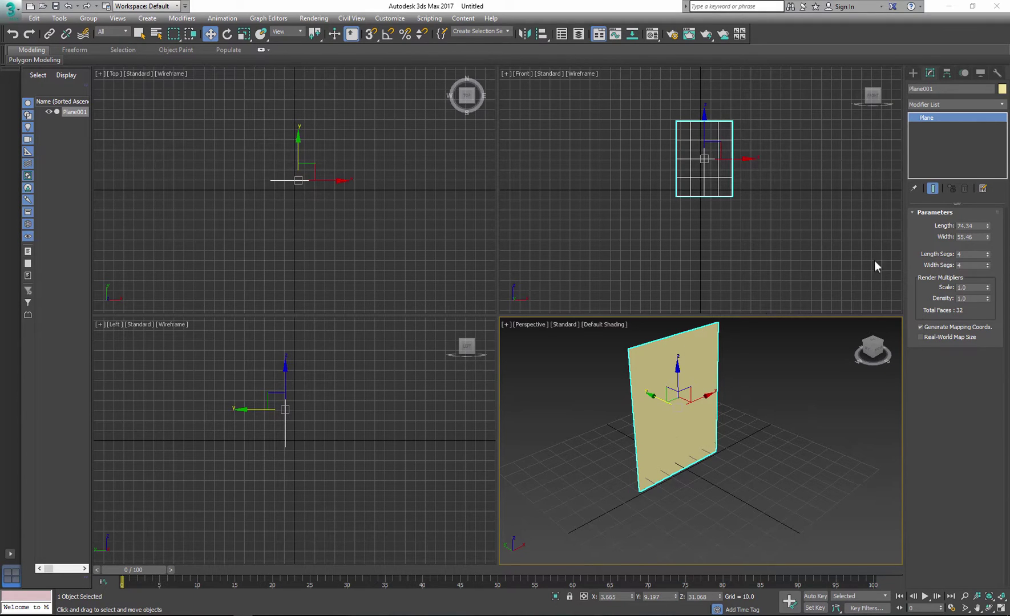
In 3ds Max, turn off Show Frozen in Gray in the reference plane's object properties.
{"action": "right_click", "coordinate": [654, 363]}
{"action": "left_click", "coordinate": [693, 431]}
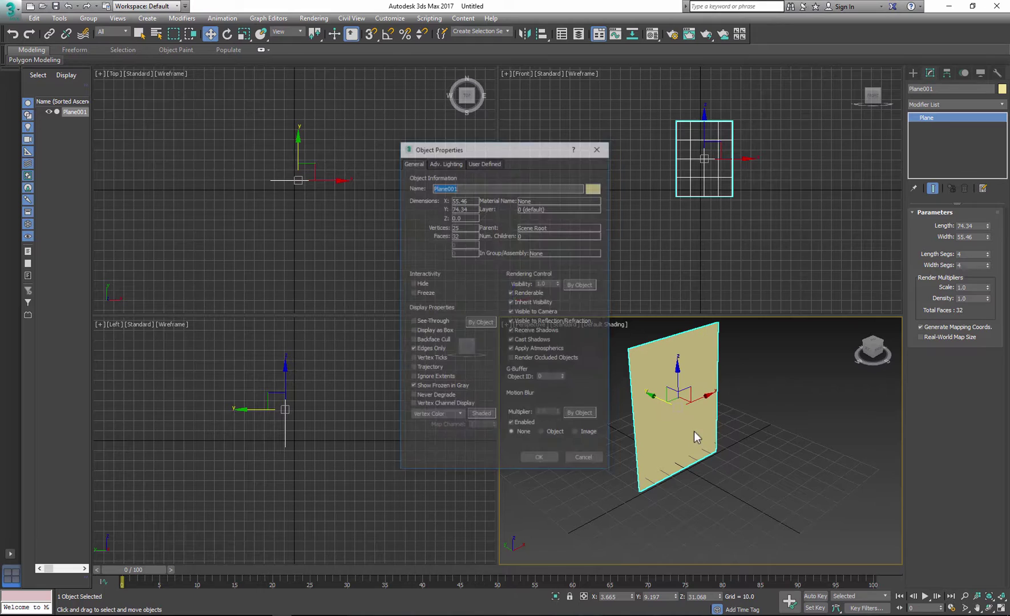
{"action": "left_click", "coordinate": [435, 389]}
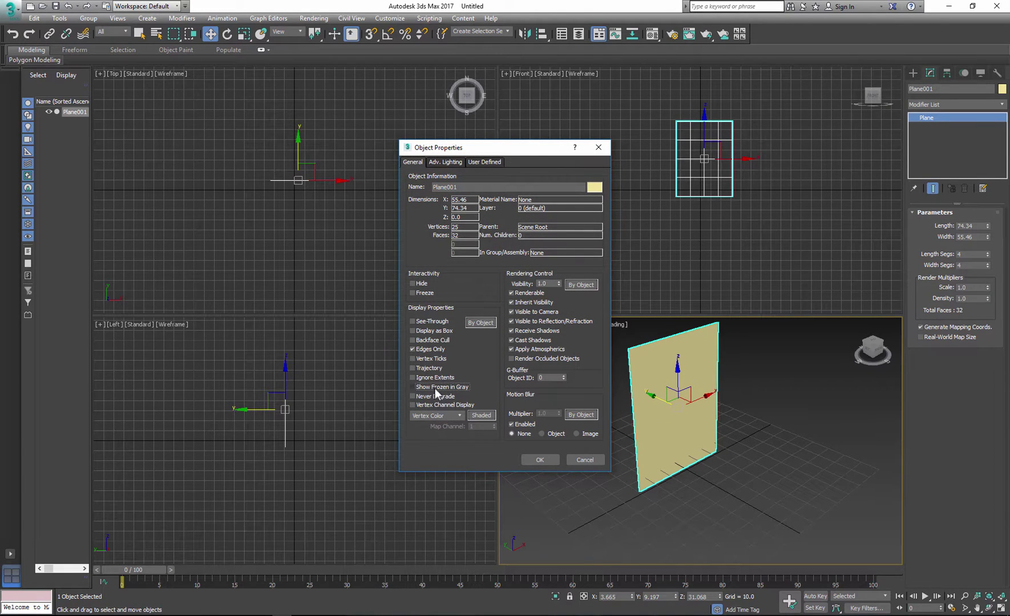
{"action": "left_click", "coordinate": [535, 460]}
{"action": "middle_click_drag", "start_coordinate": [546, 447], "coordinate": [513, 447], "text": "alt"}
Set the Front viewport to Default Shading.
{"action": "left_click", "coordinate": [581, 74]}
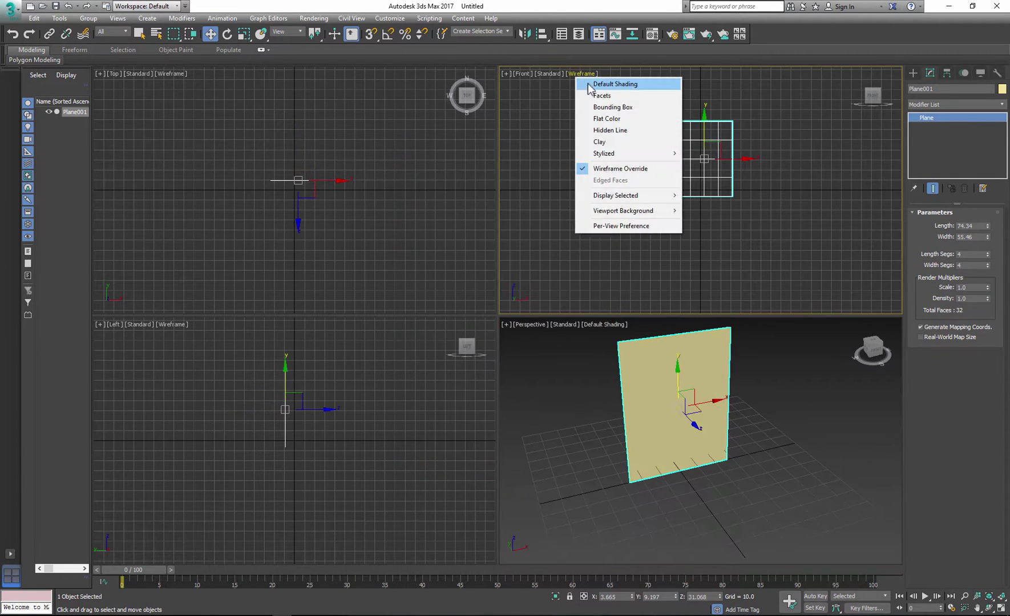
{"action": "left_click", "coordinate": [589, 85]}
{"action": "middle_click_drag", "start_coordinate": [628, 145], "coordinate": [595, 165]}
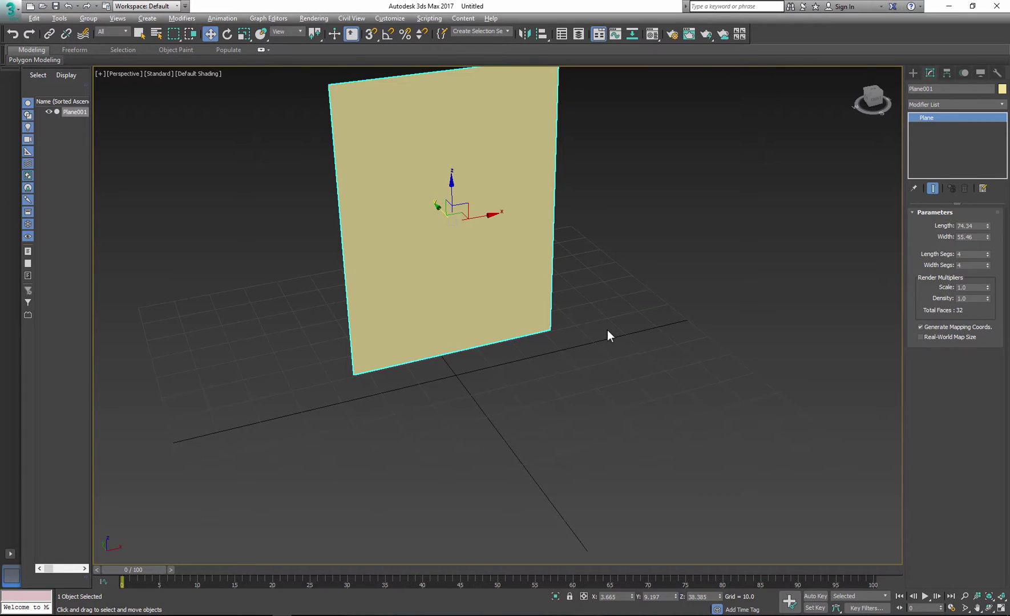
Give the first material a Diffuse Bitmap map using character_ 2d character.png from the Desktop.
{"action": "key", "text": "m"}
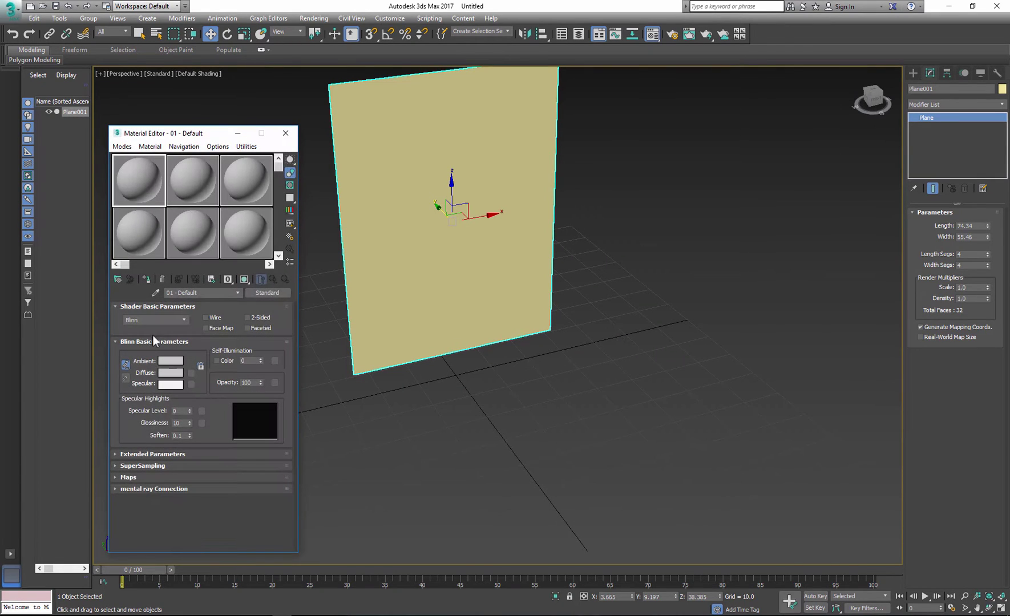
{"action": "left_click", "coordinate": [192, 374]}
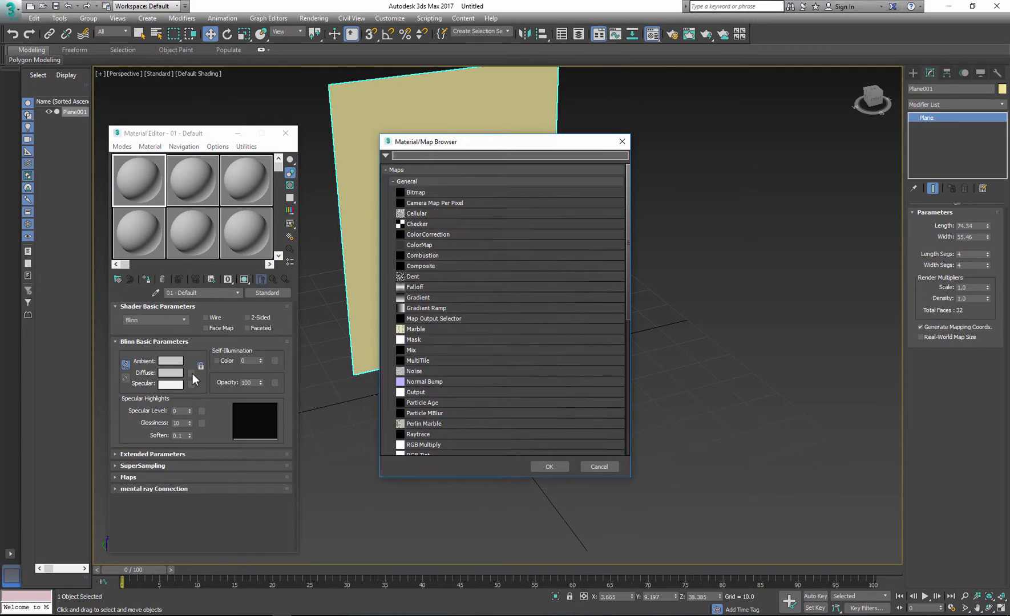
{"action": "left_click", "coordinate": [425, 194]}
{"action": "left_click", "coordinate": [549, 467]}
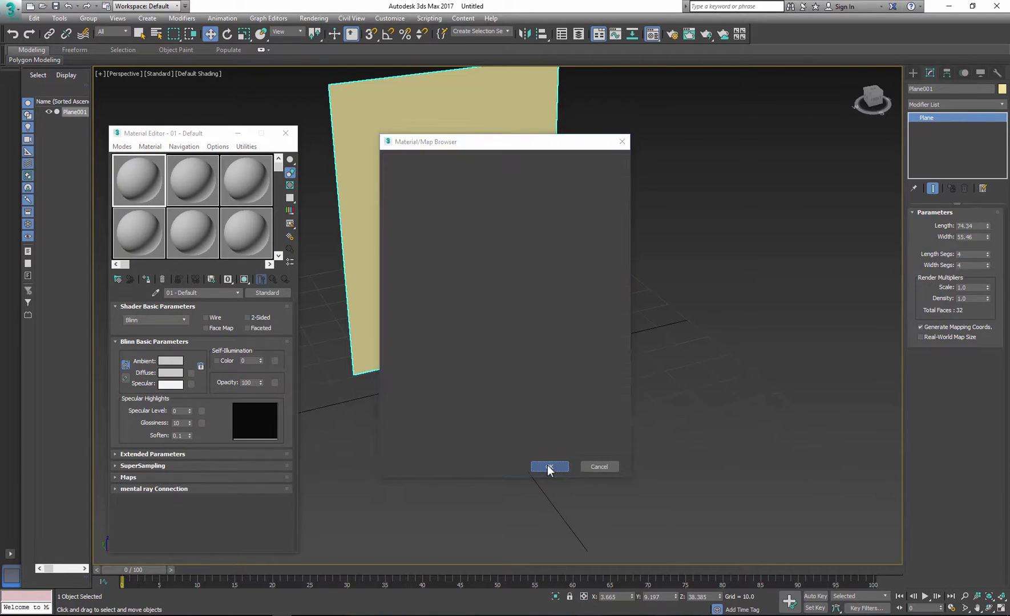
{"action": "left_click", "coordinate": [110, 143]}
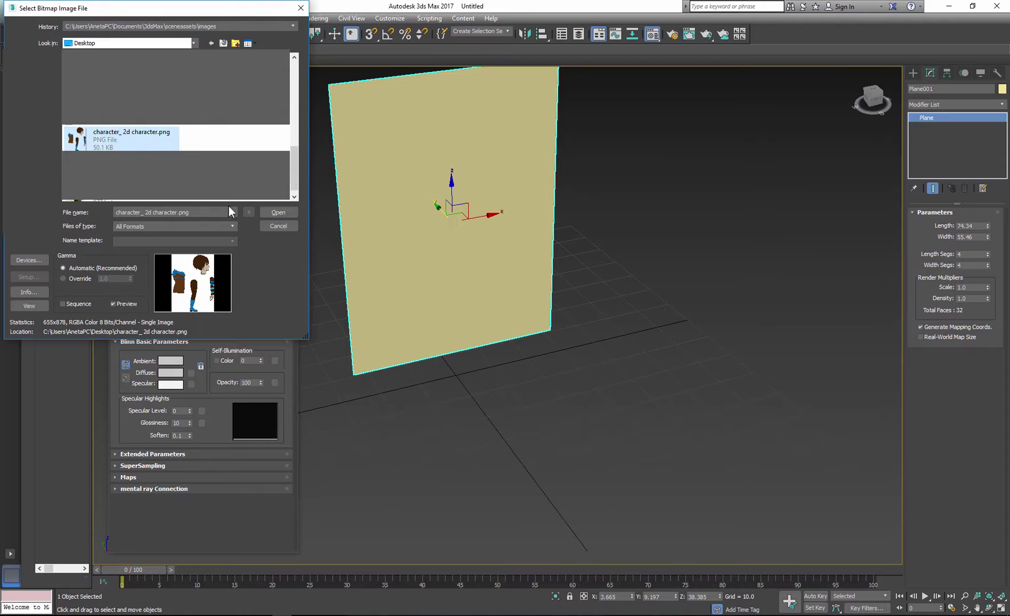
{"action": "left_click", "coordinate": [266, 213]}
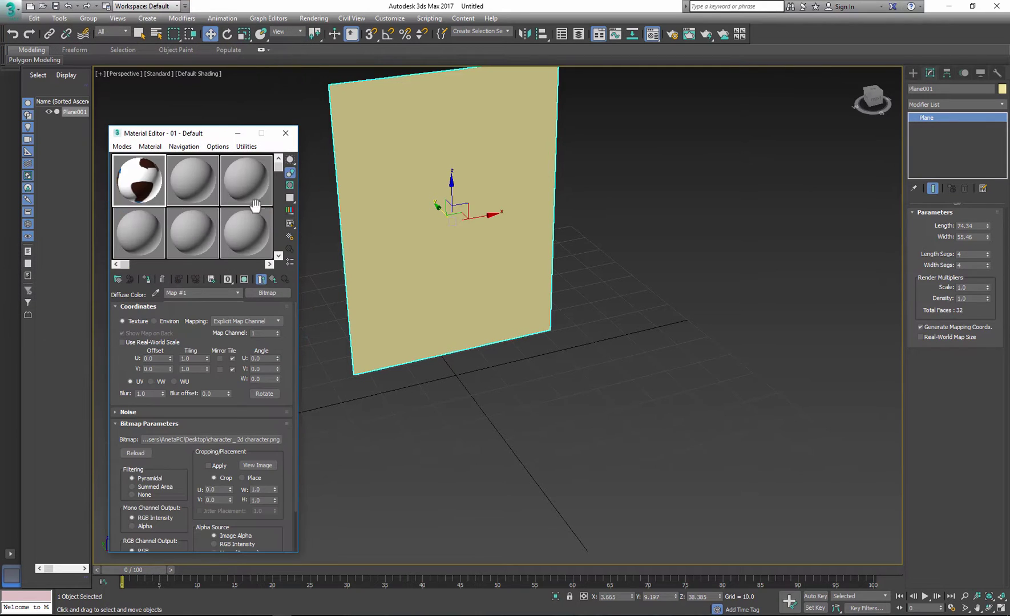
Assign the character material to the reference plane and display its texture in the viewport.
{"action": "left_click", "coordinate": [147, 279]}
{"action": "left_click", "coordinate": [244, 280]}
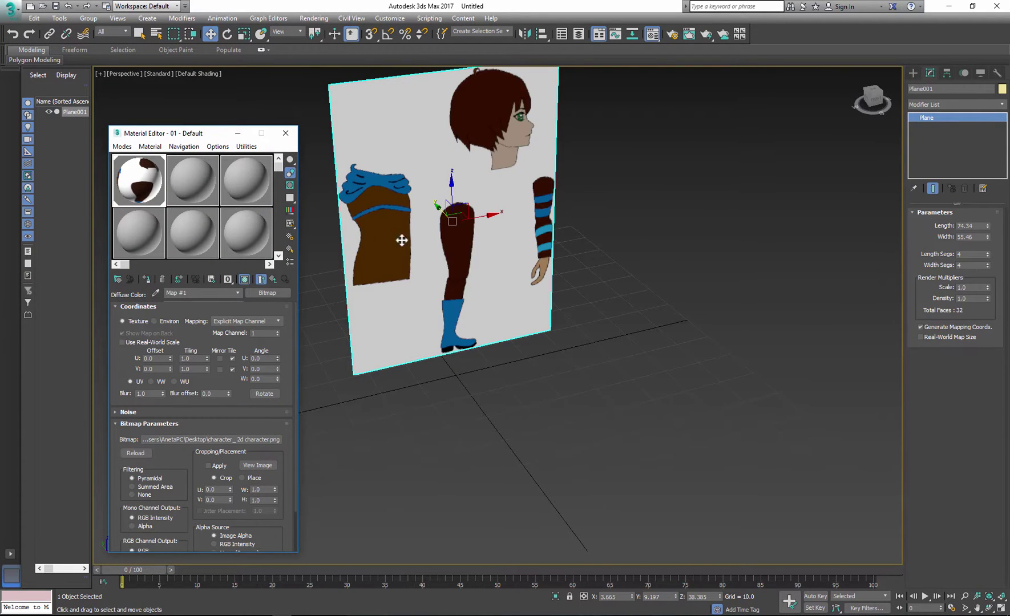
{"action": "left_click", "coordinate": [285, 133]}
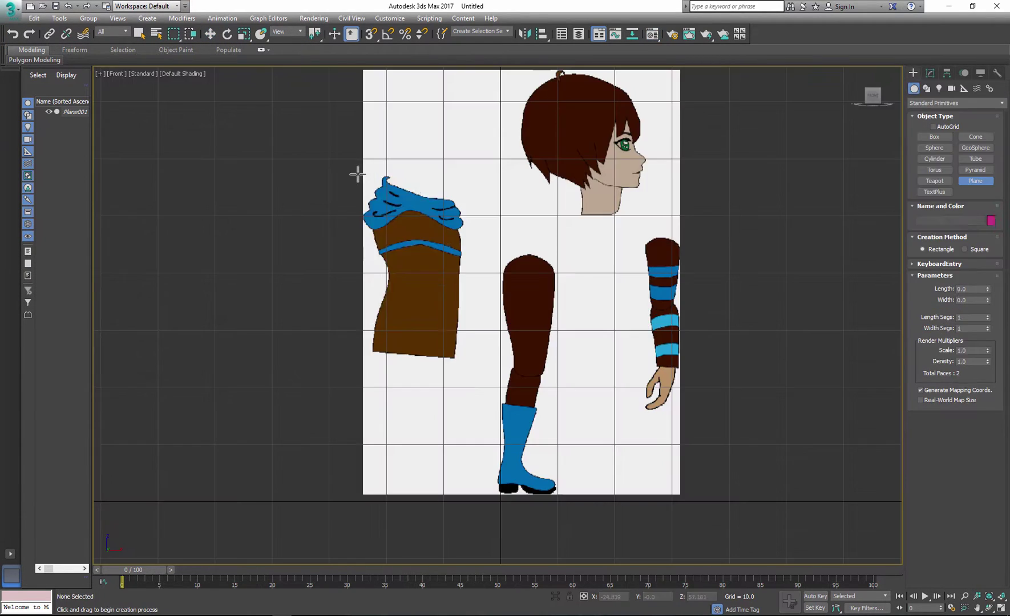
Create a plane about 34.7 by 20.3 over the torso in the Front view, see-through and with edged faces shown.
{"action": "left_click_drag", "start_coordinate": [354, 169], "coordinate": [472, 368]}
{"action": "key", "text": "alt+x"}
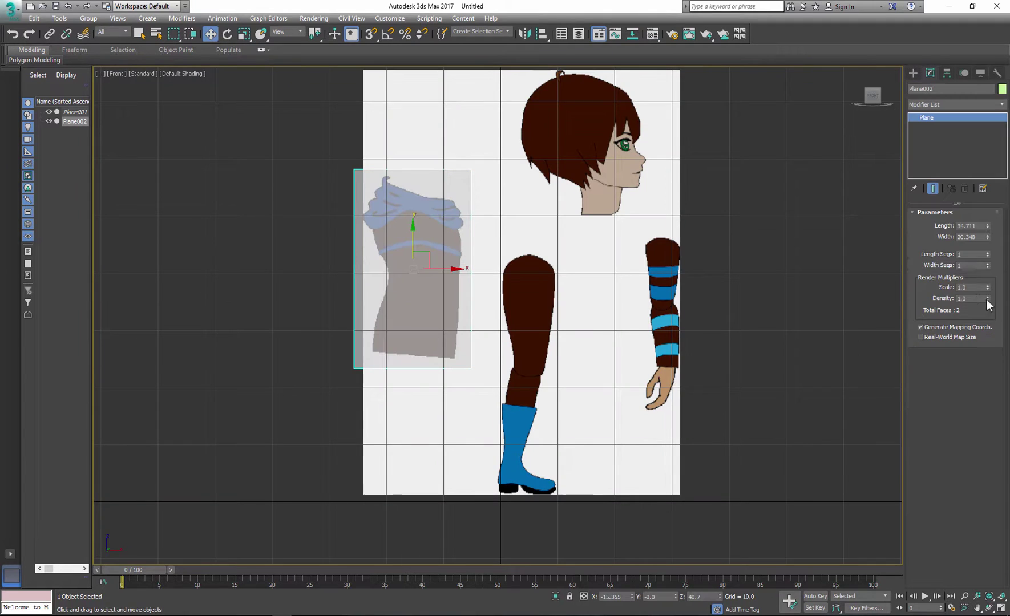
{"action": "left_click", "coordinate": [189, 75]}
{"action": "left_click", "coordinate": [212, 181]}
Set the torso plane's length and width segments to 4 and convert it to an Editable Poly.
{"action": "left_click_drag", "start_coordinate": [969, 254], "coordinate": [929, 257]}
{"action": "type", "text": "4"}
{"action": "key", "text": "Tab"}
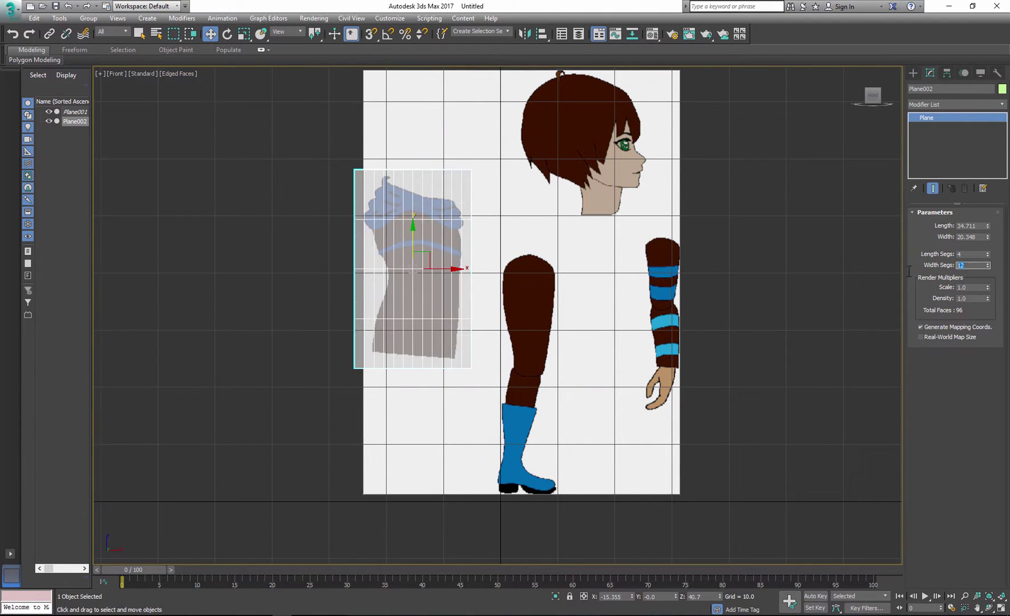
{"action": "type", "text": "4"}
{"action": "middle_click_drag", "start_coordinate": [404, 236], "coordinate": [373, 250]}
{"action": "right_click", "coordinate": [371, 248]}
{"action": "left_click", "coordinate": [497, 363]}
Move the middle and lower vertices of the torso mesh to follow the waist and jacket outline.
{"action": "left_click", "coordinate": [929, 225]}
{"action": "scroll", "coordinate": [424, 289], "scroll_direction": "up", "scroll_amount": 2}
{"action": "left_click_drag", "start_coordinate": [445, 280], "coordinate": [434, 280]}
{"action": "left_click_drag", "start_coordinate": [465, 321], "coordinate": [431, 350]}
{"action": "left_click_drag", "start_coordinate": [445, 420], "coordinate": [402, 410]}
{"action": "left_click_drag", "start_coordinate": [322, 404], "coordinate": [323, 391]}
{"action": "left_click_drag", "start_coordinate": [281, 350], "coordinate": [380, 349]}
{"action": "left_click_drag", "start_coordinate": [321, 280], "coordinate": [382, 279]}
{"action": "left_click_drag", "start_coordinate": [280, 280], "coordinate": [323, 281]}
Move the top row of torso vertices down to fit the upper contour of the blue scarf.
{"action": "middle_click_drag", "start_coordinate": [262, 202], "coordinate": [263, 254]}
{"action": "left_click_drag", "start_coordinate": [282, 191], "coordinate": [298, 212]}
{"action": "left_click_drag", "start_coordinate": [364, 192], "coordinate": [361, 212]}
{"action": "left_click_drag", "start_coordinate": [405, 192], "coordinate": [393, 220]}
{"action": "left_click_drag", "start_coordinate": [446, 191], "coordinate": [439, 262]}
{"action": "middle_click_drag", "start_coordinate": [439, 262], "coordinate": [433, 217]}
Pull the bottom row of torso vertices close to the jacket's hem.
{"action": "left_click_drag", "start_coordinate": [277, 416], "coordinate": [288, 411]}
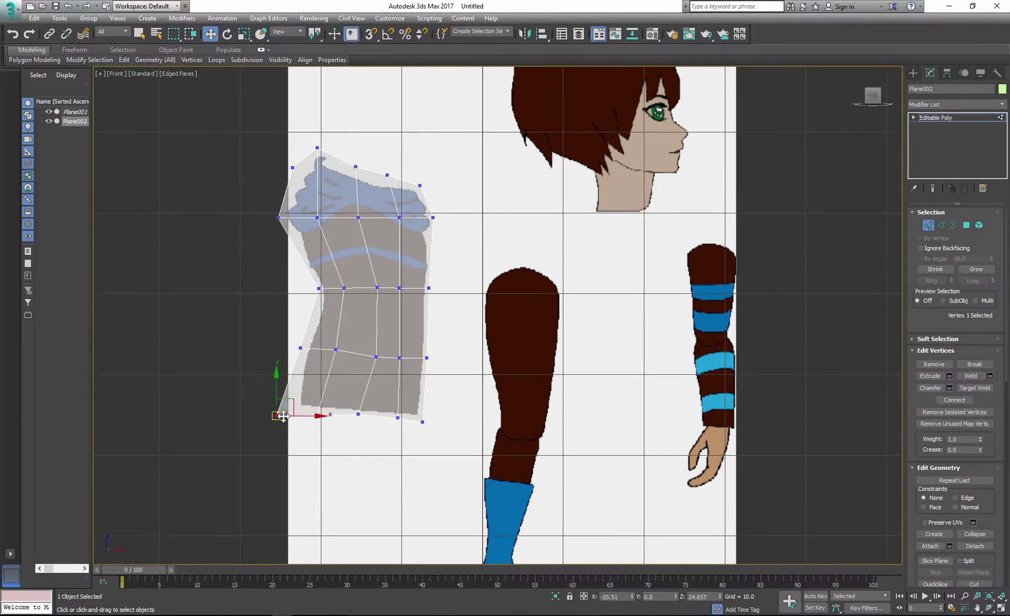
{"action": "left_click_drag", "start_coordinate": [422, 422], "coordinate": [423, 416]}
{"action": "left_click_drag", "start_coordinate": [358, 415], "coordinate": [358, 417]}
{"action": "left_click_drag", "start_coordinate": [317, 416], "coordinate": [321, 412]}
Adjust the vertex row below the waist to even out the spacing and follow the jacket's back edge.
{"action": "middle_click_drag", "start_coordinate": [372, 345], "coordinate": [370, 365]}
{"action": "left_click_drag", "start_coordinate": [374, 378], "coordinate": [371, 374]}
{"action": "middle_click_drag", "start_coordinate": [354, 324], "coordinate": [359, 363]}
{"action": "left_click", "coordinate": [401, 417]}
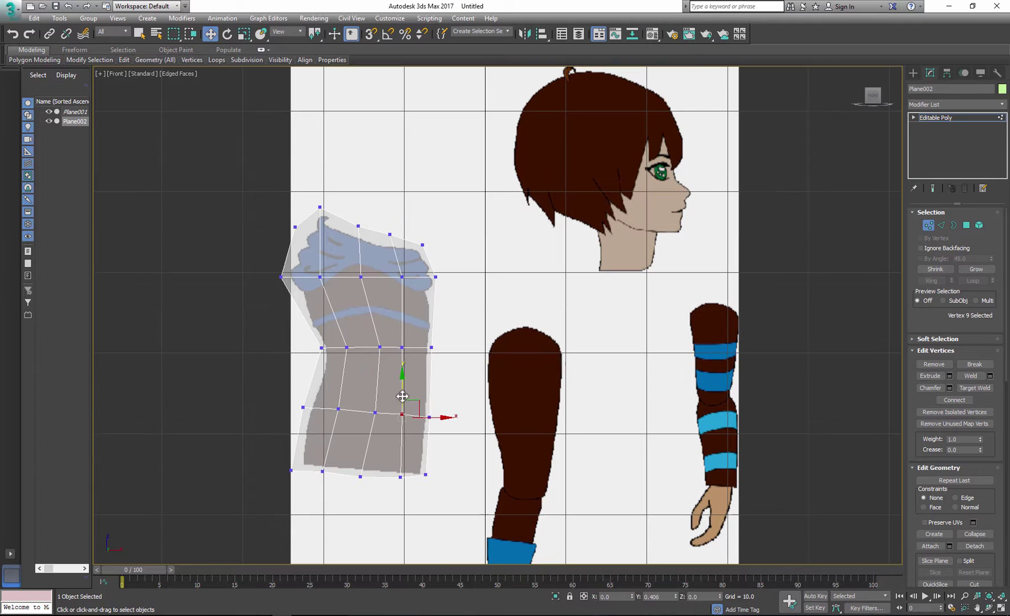
{"action": "left_click_drag", "start_coordinate": [401, 397], "coordinate": [401, 395]}
{"action": "left_click_drag", "start_coordinate": [303, 407], "coordinate": [309, 407]}
Connect the vertical edges just below the torso's waist with a new horizontal edge row.
{"action": "key", "text": "2"}
{"action": "left_click_drag", "start_coordinate": [289, 371], "coordinate": [460, 380]}
{"action": "key", "text": "ctrl+shift+e"}
{"action": "left_click", "coordinate": [503, 367]}
{"action": "middle_click_drag", "start_coordinate": [356, 172], "coordinate": [358, 214]}
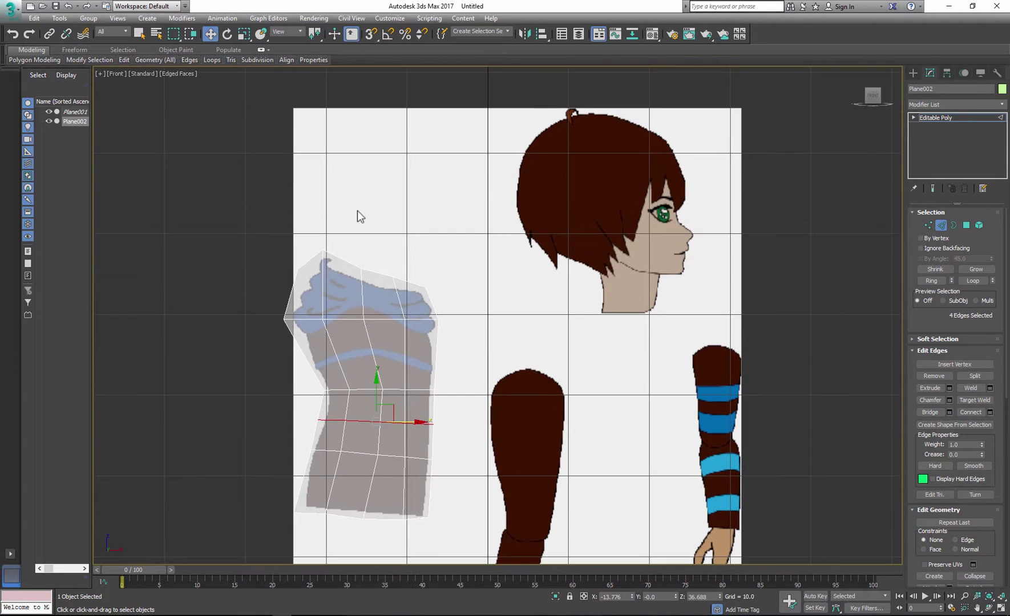
Adjust the torso's upper outline vertices so the mesh corners follow the blue scarf's contour more closely.
{"action": "key", "text": "1"}
{"action": "left_click", "coordinate": [426, 288]}
{"action": "left_click_drag", "start_coordinate": [427, 290], "coordinate": [437, 296]}
{"action": "left_click_drag", "start_coordinate": [438, 319], "coordinate": [436, 319]}
{"action": "left_click_drag", "start_coordinate": [393, 276], "coordinate": [363, 270]}
{"action": "left_click_drag", "start_coordinate": [322, 250], "coordinate": [322, 252]}
{"action": "middle_click_drag", "start_coordinate": [388, 388], "coordinate": [361, 325]}
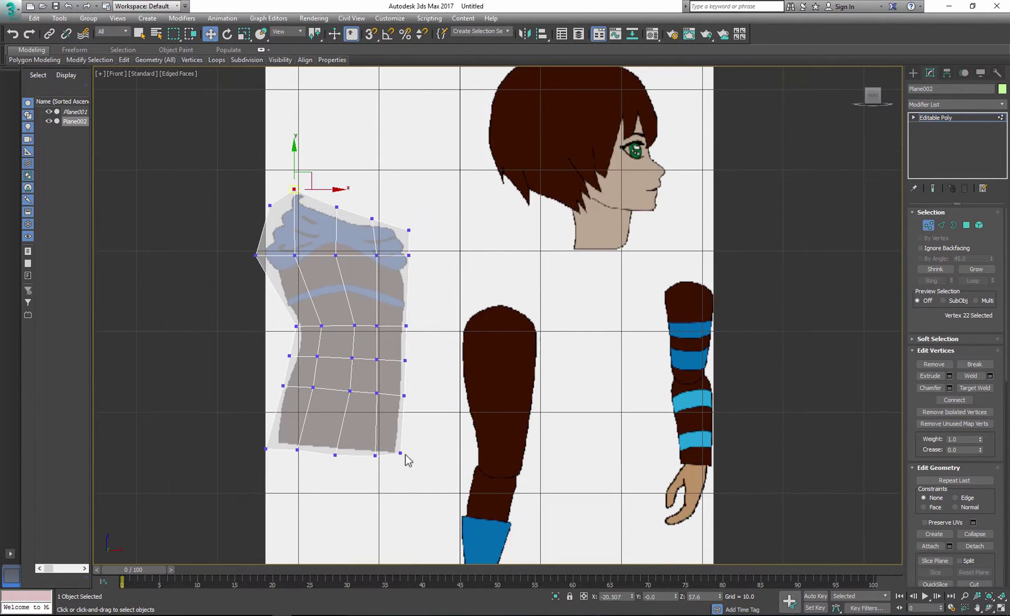
{"action": "left_click", "coordinate": [407, 461]}
Turn off see-through display for the torso mesh and add an Unwrap UVW modifier to it.
{"action": "scroll", "coordinate": [367, 379], "scroll_direction": "down", "scroll_amount": 2}
{"action": "key", "text": "alt+x"}
{"action": "key", "text": "1"}
{"action": "left_click", "coordinate": [956, 105]}
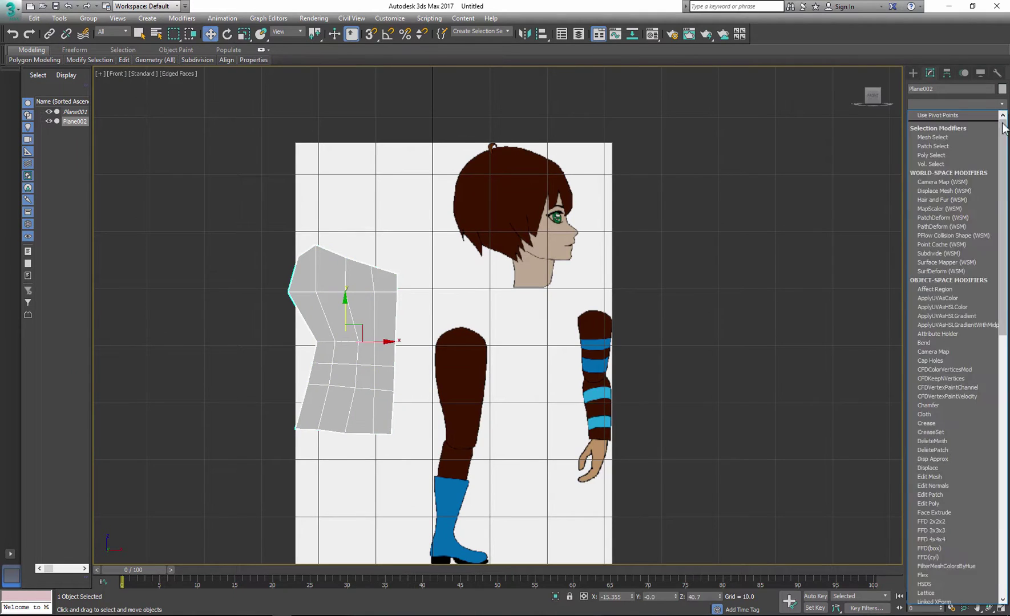
{"action": "key", "text": "u"}
{"action": "left_click", "coordinate": [942, 507]}
{"action": "left_click", "coordinate": [924, 117]}
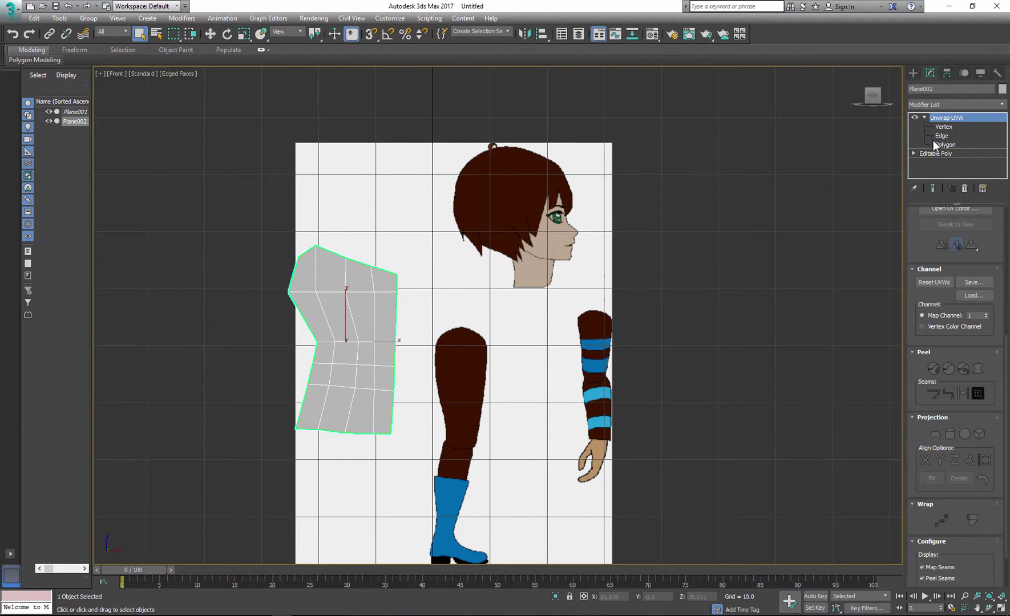
Select all torso polygons in the unwrap, reset their peel, and close the UV editor.
{"action": "left_click", "coordinate": [945, 145]}
{"action": "key", "text": "ctrl+a"}
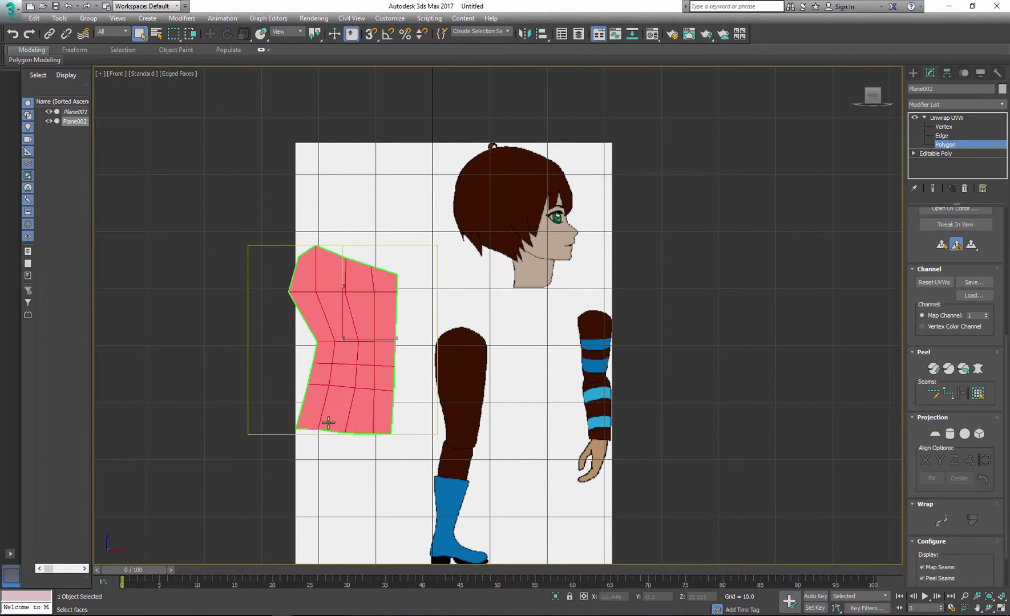
{"action": "left_click", "coordinate": [963, 369]}
{"action": "left_click", "coordinate": [520, 440]}
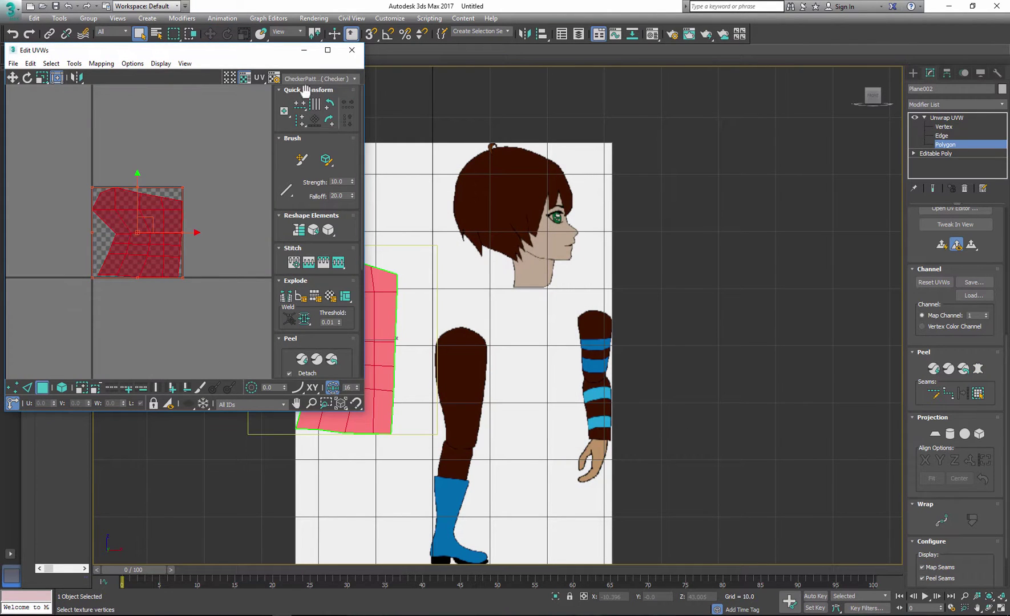
{"action": "left_click", "coordinate": [352, 50]}
{"action": "scroll", "coordinate": [510, 160], "scroll_direction": "down", "scroll_amount": 2}
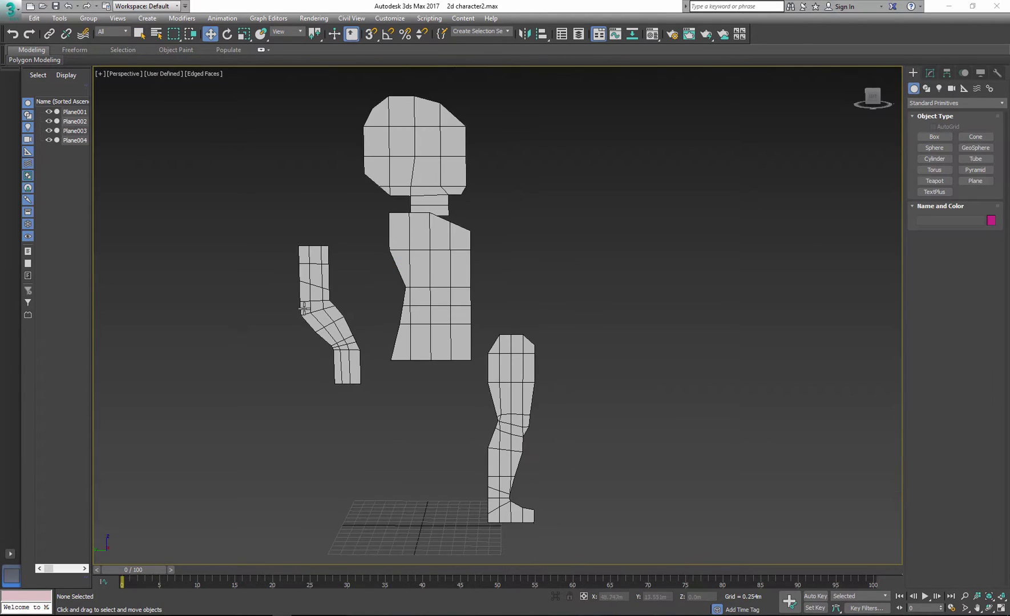
Create a material with headcolor.png as its diffuse bitmap and assign it to the head mesh.
{"action": "key", "text": "m"}
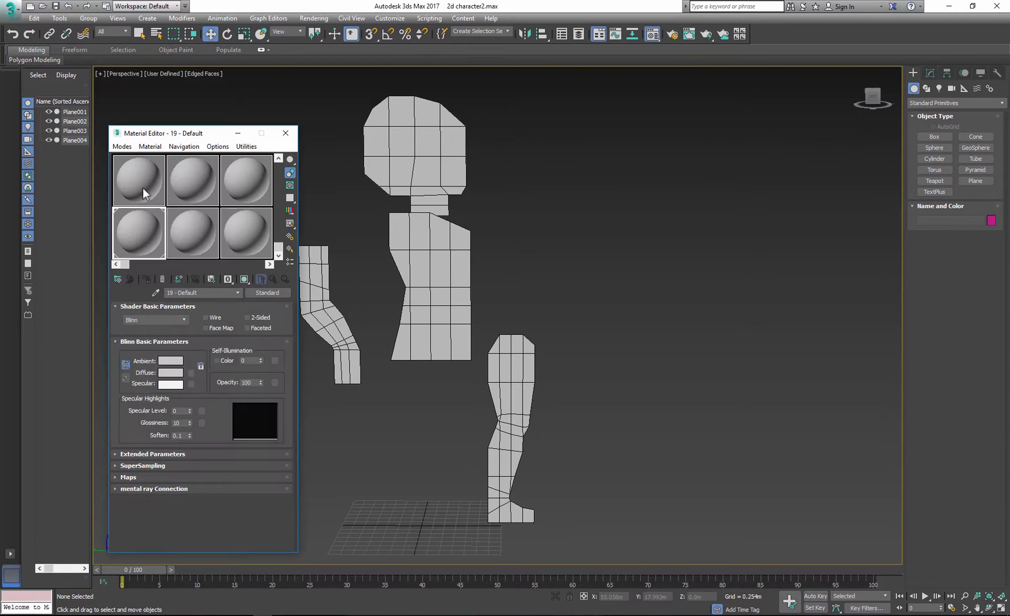
{"action": "left_click", "coordinate": [143, 188]}
{"action": "left_click", "coordinate": [192, 374]}
{"action": "double_click", "coordinate": [416, 192]}
{"action": "left_click", "coordinate": [421, 254]}
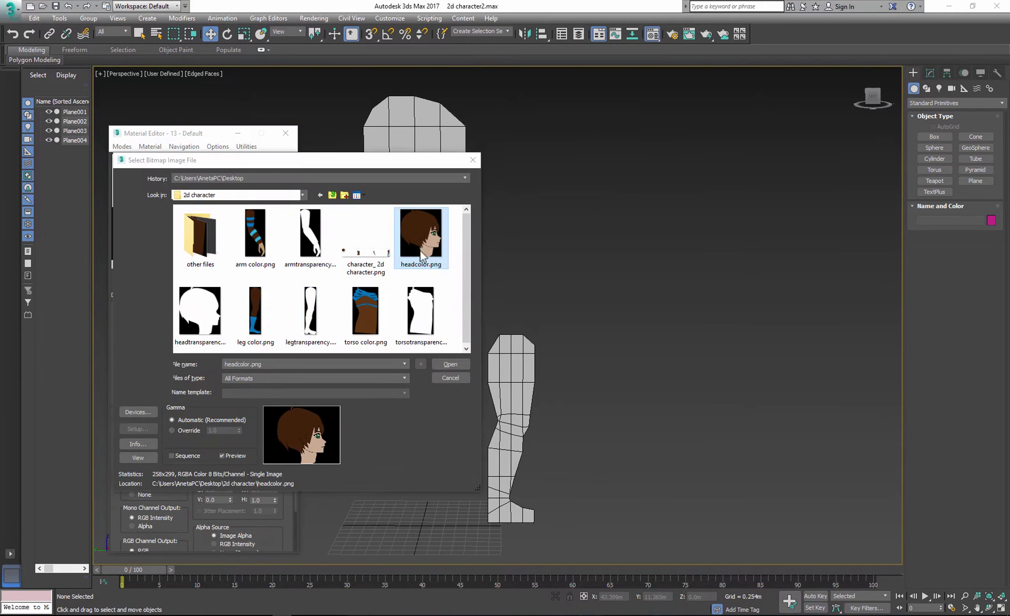
{"action": "double_click", "coordinate": [421, 255]}
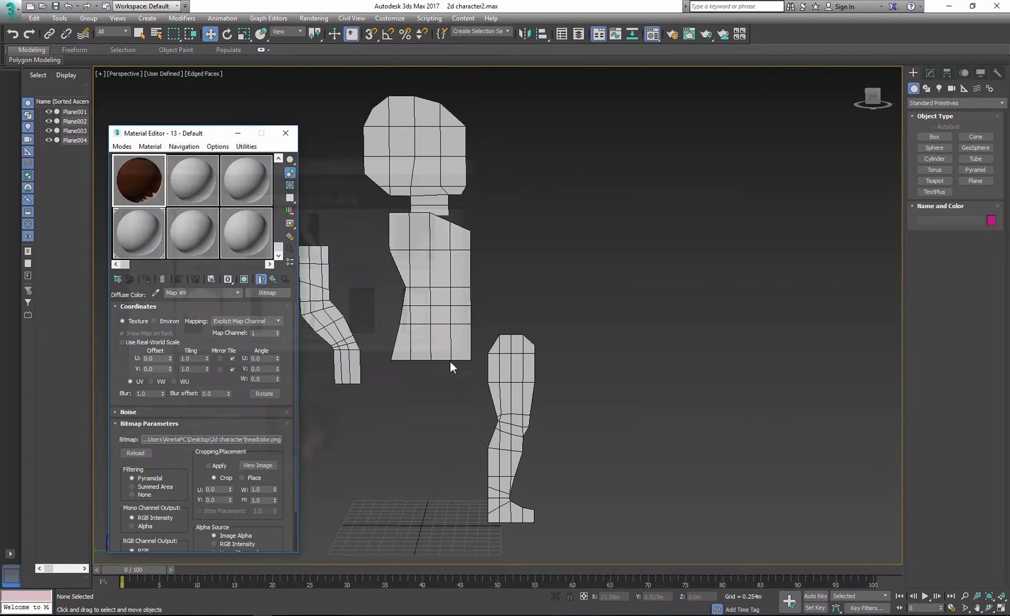
{"action": "left_click", "coordinate": [273, 279]}
{"action": "left_click", "coordinate": [146, 279]}
Load headtransparency.png as the opacity bitmap of the head material.
{"action": "left_click", "coordinate": [128, 477]}
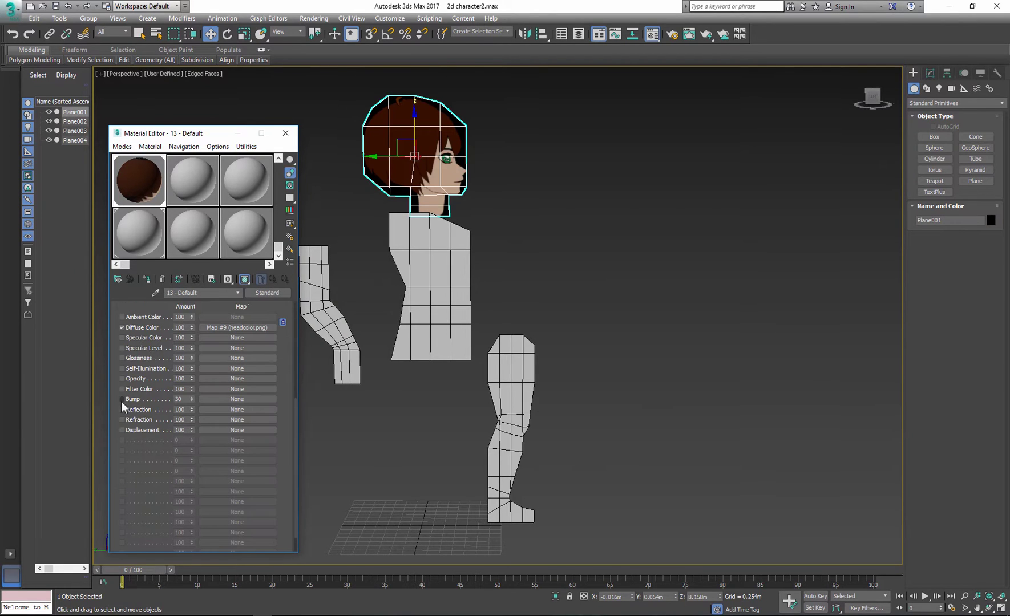
{"action": "left_click", "coordinate": [235, 380]}
{"action": "double_click", "coordinate": [411, 192]}
{"action": "left_click", "coordinate": [91, 166]}
{"action": "left_click", "coordinate": [342, 216]}
{"action": "left_click", "coordinate": [525, 219]}
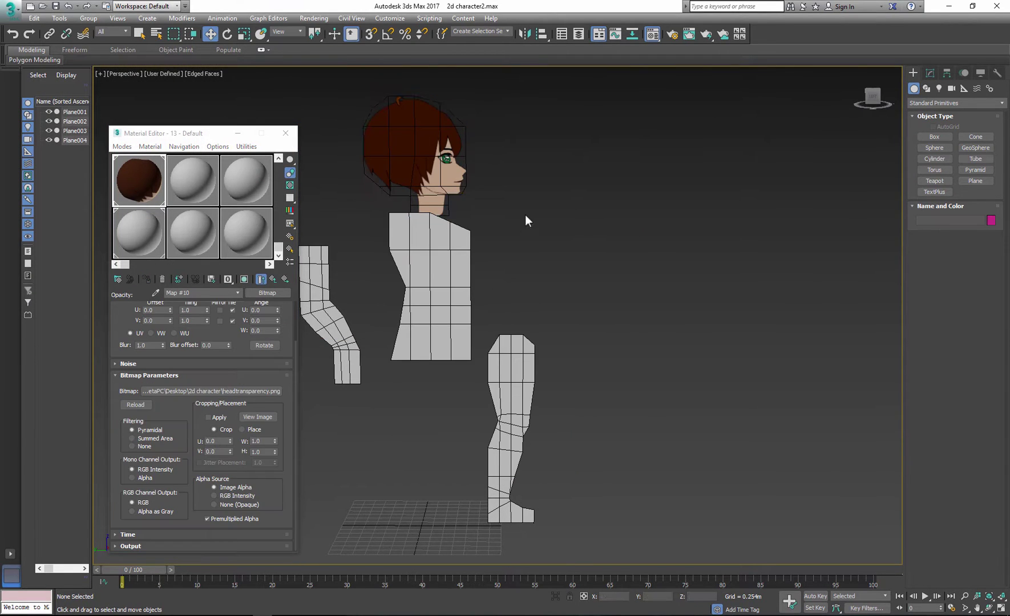
Set up the second material with torso color.png as its diffuse bitmap, assign it to the torso mesh, and show it in the viewport.
{"action": "left_click", "coordinate": [406, 285]}
{"action": "left_click", "coordinate": [199, 186]}
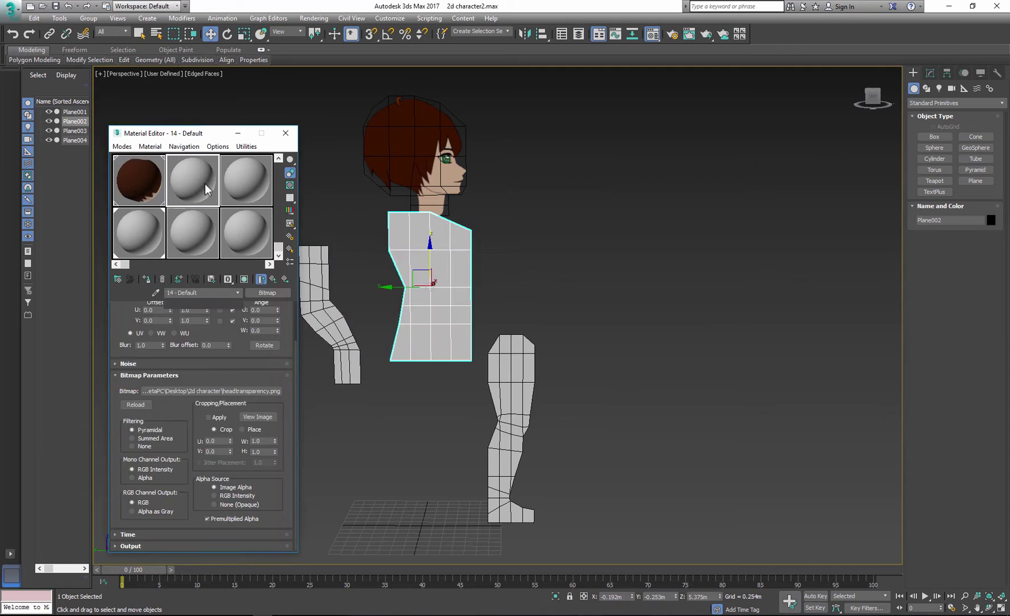
{"action": "left_click", "coordinate": [191, 373]}
{"action": "double_click", "coordinate": [416, 193]}
{"action": "left_click", "coordinate": [261, 160]}
{"action": "left_click", "coordinate": [334, 216]}
{"action": "left_click", "coordinate": [146, 279]}
{"action": "left_click", "coordinate": [245, 279]}
{"action": "left_click", "coordinate": [273, 280]}
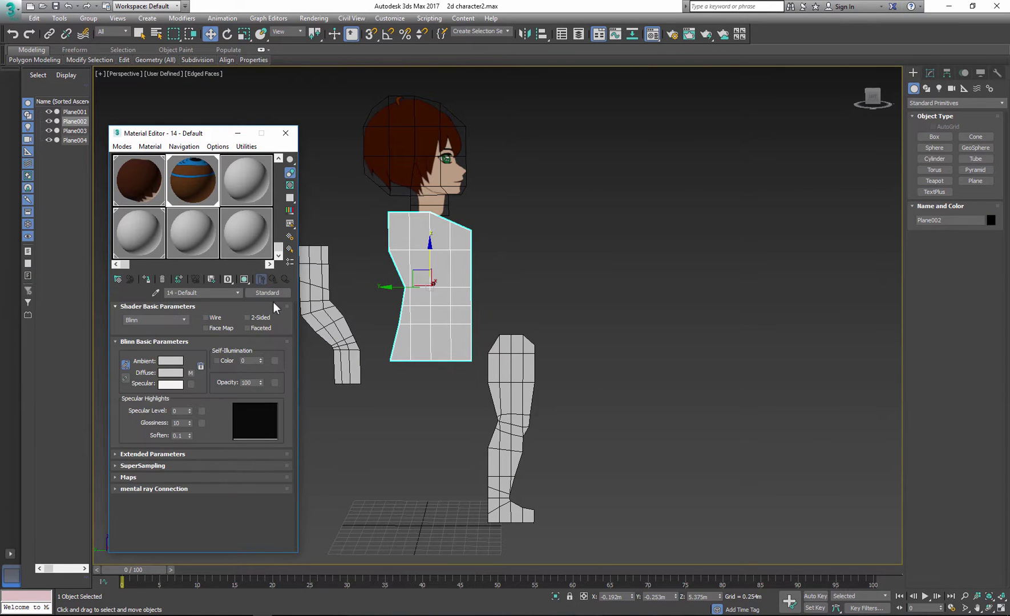
Load the torso transparency image as the opacity bitmap of the torso material.
{"action": "left_click", "coordinate": [129, 478]}
{"action": "left_click", "coordinate": [235, 380]}
{"action": "left_click", "coordinate": [549, 468]}
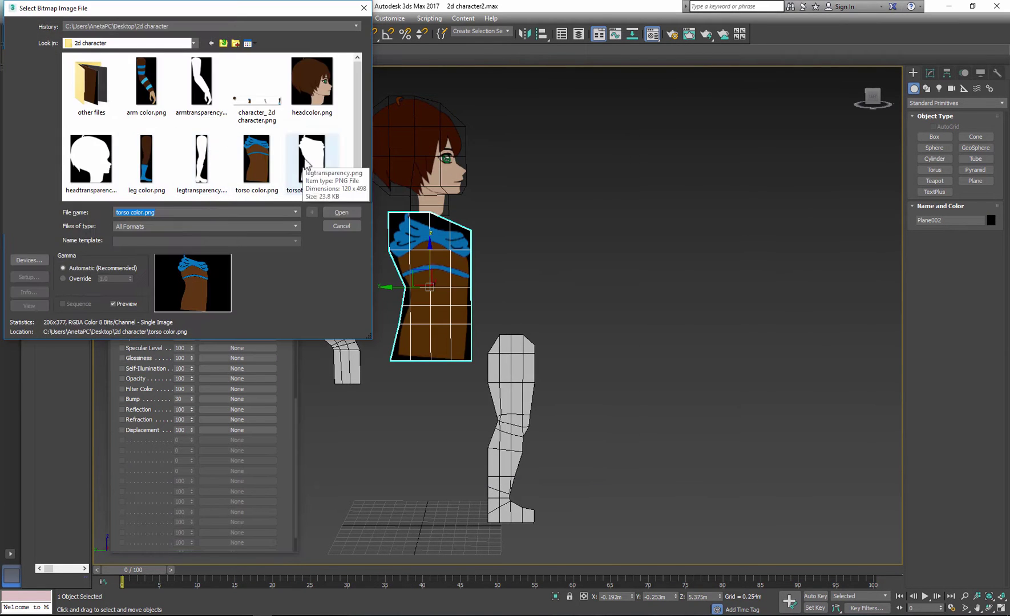
{"action": "left_click", "coordinate": [314, 160]}
{"action": "left_click", "coordinate": [342, 215]}
{"action": "left_click", "coordinate": [327, 221]}
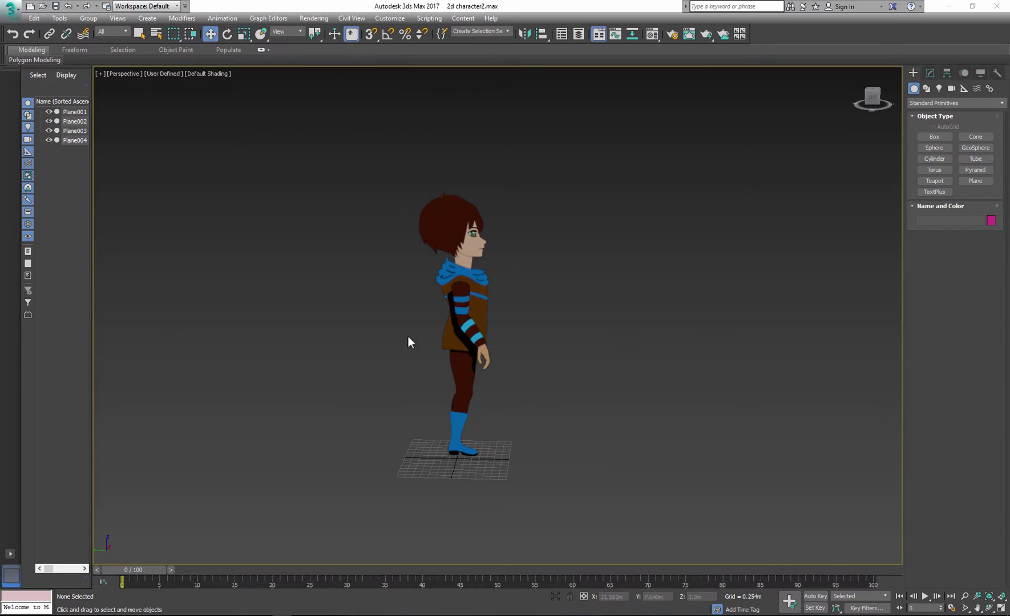
Duplicate the arm mesh and place the copy on the opposite side of the torso.
{"action": "middle_click_drag", "start_coordinate": [408, 337], "coordinate": [515, 334], "text": "alt"}
{"action": "left_click", "coordinate": [480, 326]}
{"action": "left_click_drag", "start_coordinate": [515, 334], "coordinate": [548, 342], "text": "shift"}
{"action": "left_click", "coordinate": [500, 356]}
Duplicate the leg mesh and offset the copy sideways beside the original leg.
{"action": "middle_click_drag", "start_coordinate": [513, 369], "coordinate": [492, 379], "text": "alt"}
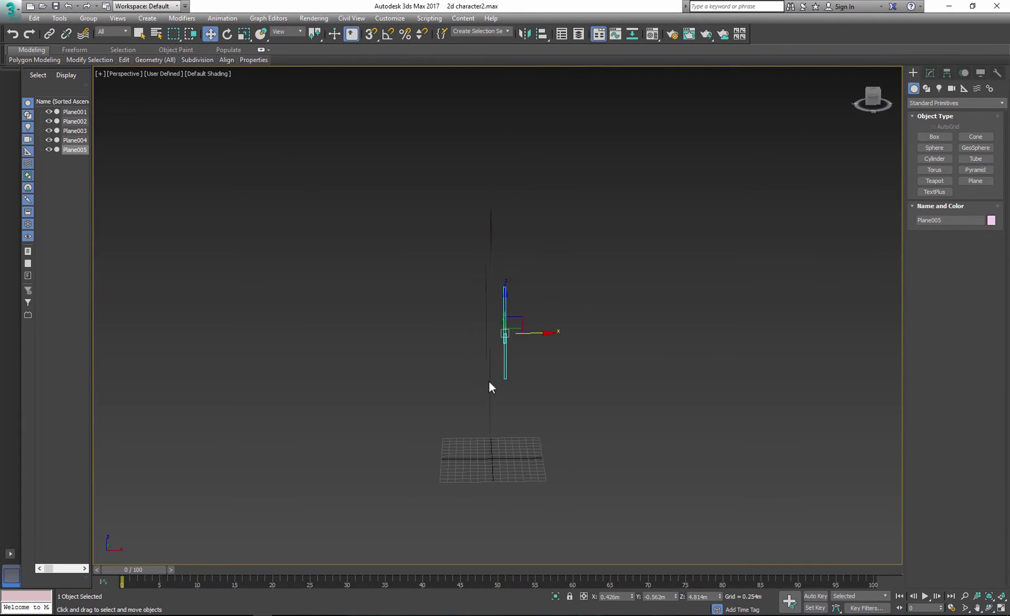
{"action": "left_click", "coordinate": [489, 382]}
{"action": "left_click_drag", "start_coordinate": [532, 402], "coordinate": [546, 401], "text": "shift"}
{"action": "left_click", "coordinate": [515, 358]}
{"action": "mouse_move", "coordinate": [588, 365]}
{"action": "middle_mouse_down", "text": "alt"}
{"action": "mouse_move", "coordinate": [564, 364]}
{"action": "mouse_move", "coordinate": [553, 338]}
{"action": "mouse_move", "coordinate": [586, 360]}
{"action": "middle_mouse_up", "text": "alt"}
{"action": "left_click", "coordinate": [586, 361]}
Create a skeleton-type biped about 8.35 m tall from the grid centre over the character and show its motion parameters.
{"action": "left_click", "coordinate": [990, 89]}
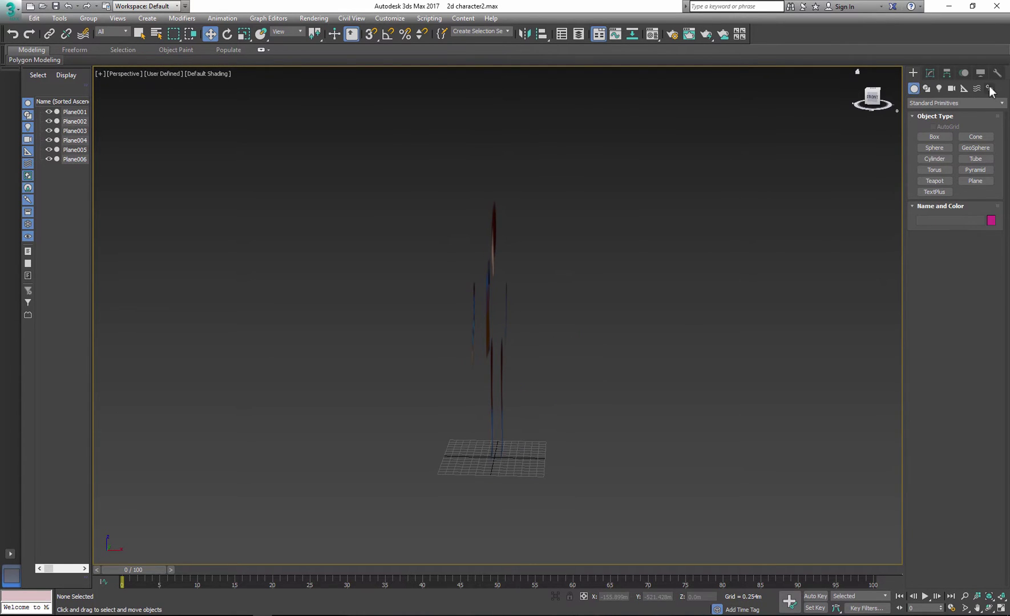
{"action": "left_click", "coordinate": [934, 148]}
{"action": "left_click_drag", "start_coordinate": [495, 459], "coordinate": [531, 220]}
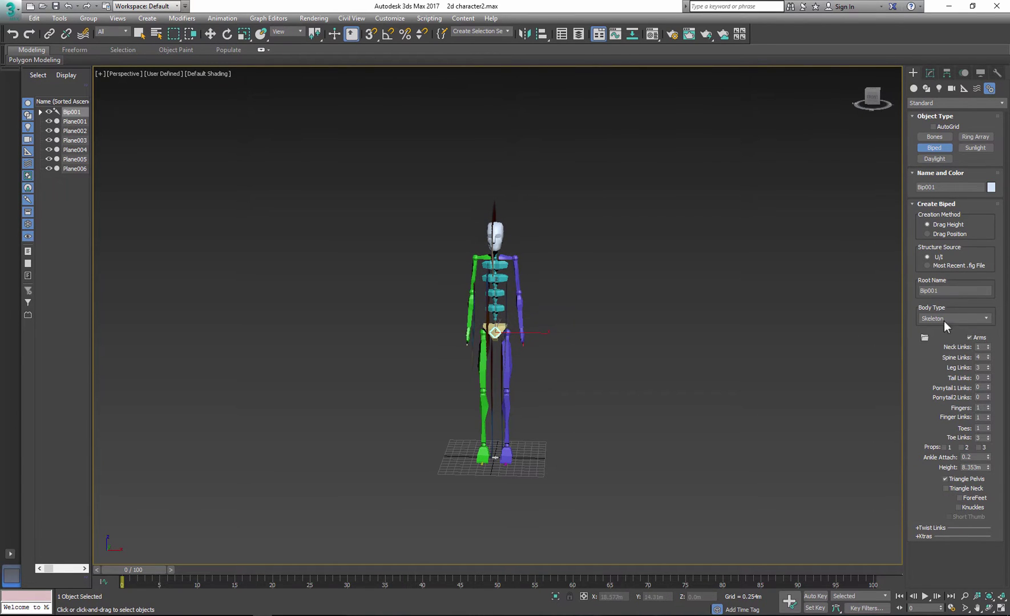
{"action": "key", "text": "w"}
{"action": "left_click", "coordinate": [964, 73]}
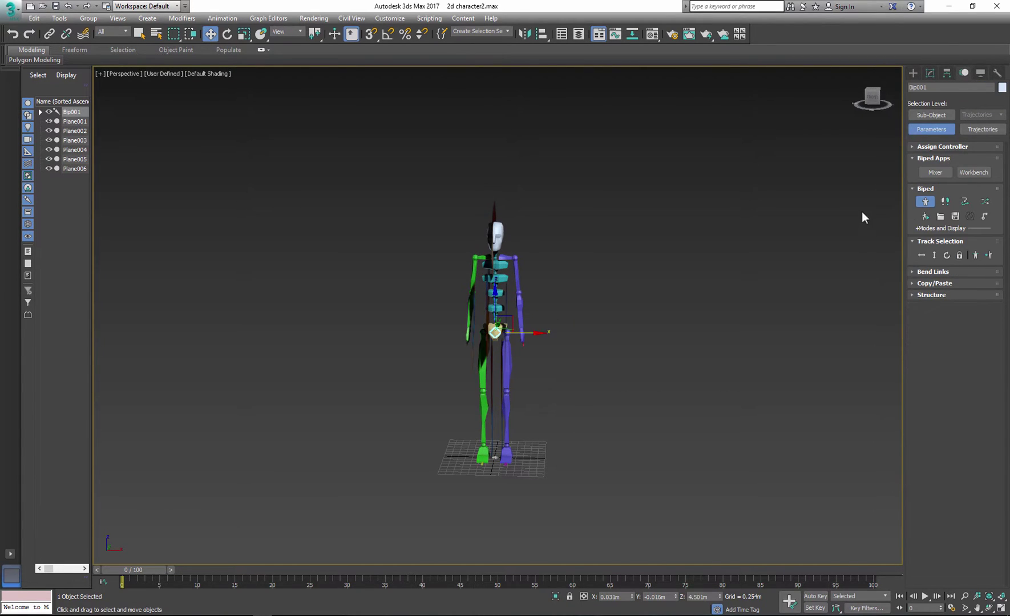
Select the biped's pelvis with all its child bones and scale it to suit the flat character.
{"action": "scroll", "coordinate": [495, 262], "scroll_direction": "up", "scroll_amount": 5}
{"action": "left_click", "coordinate": [485, 233]}
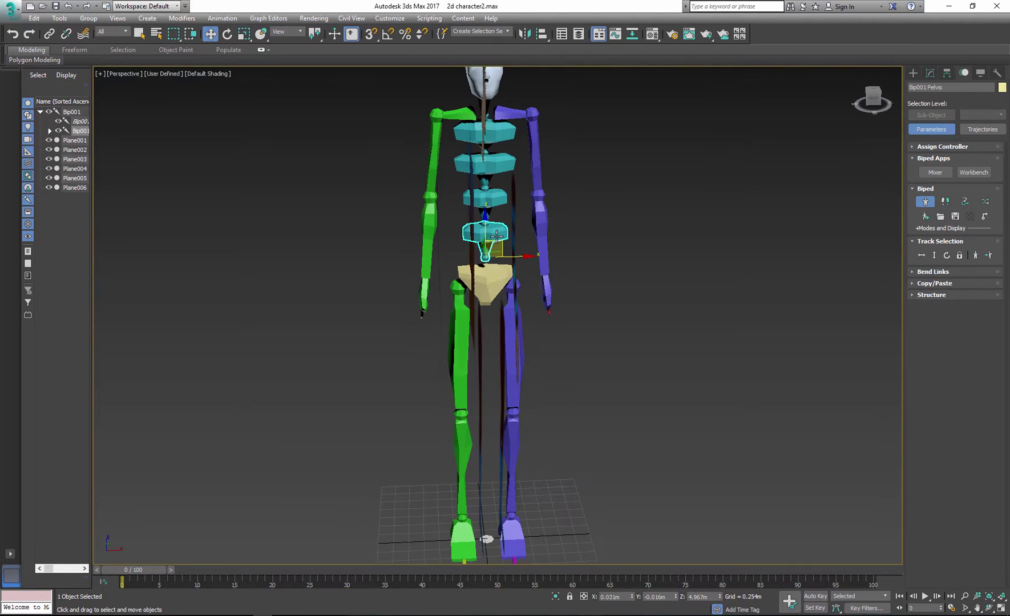
{"action": "left_click", "coordinate": [243, 34]}
{"action": "middle_click_drag", "start_coordinate": [445, 337], "coordinate": [510, 323], "text": "alt"}
{"action": "double_click", "coordinate": [489, 232]}
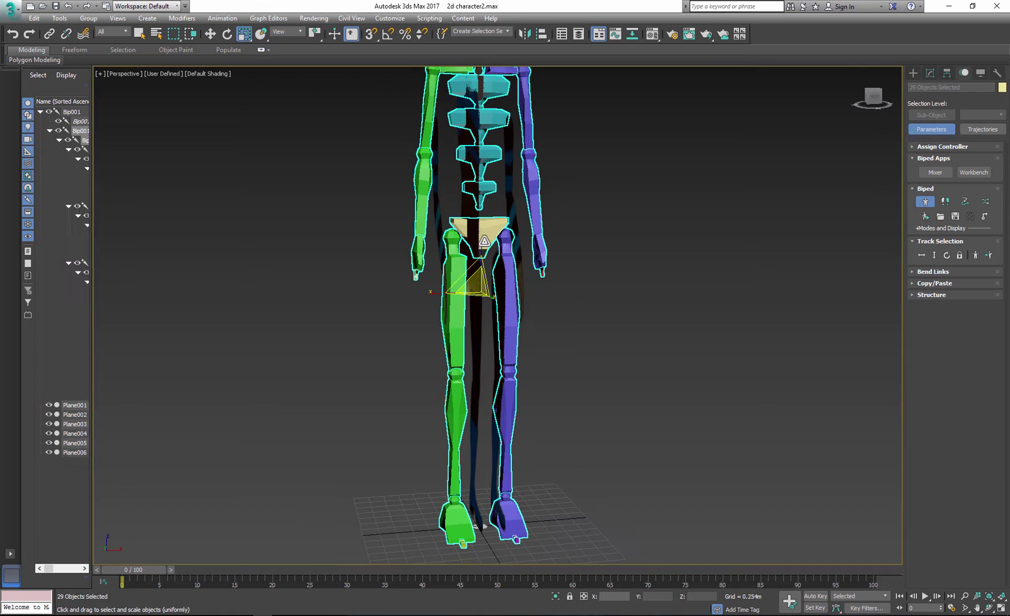
{"action": "left_click_drag", "start_coordinate": [481, 284], "coordinate": [481, 298]}
{"action": "key", "text": "w"}
{"action": "scroll", "coordinate": [480, 248], "scroll_direction": "down", "scroll_amount": 4}
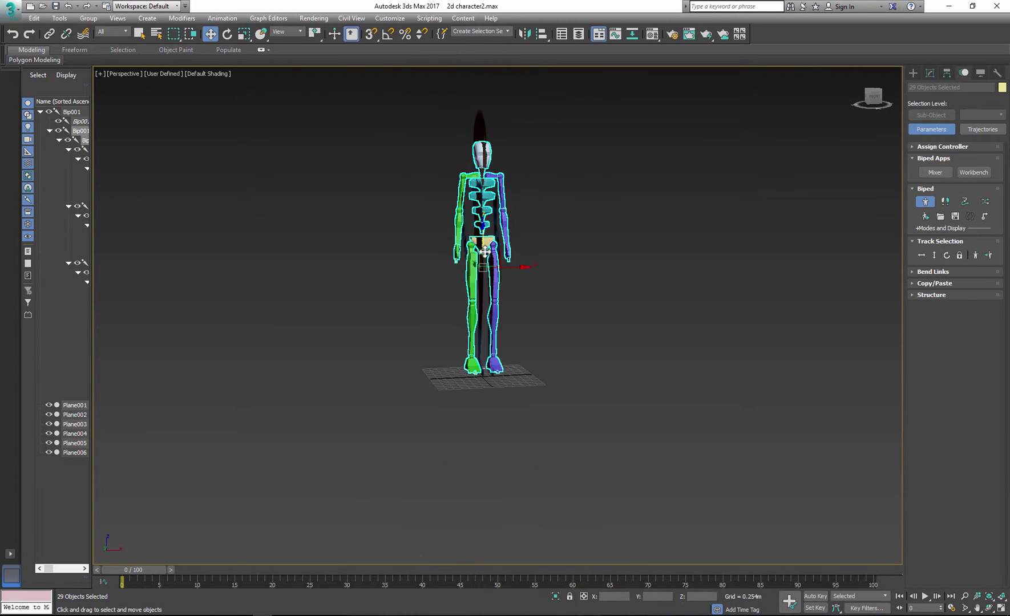
{"action": "left_click", "coordinate": [517, 254]}
View the character from the left side and select the biped's head bone.
{"action": "middle_click_drag", "start_coordinate": [516, 254], "coordinate": [600, 258], "text": "alt"}
{"action": "key", "text": "l"}
{"action": "middle_click_drag", "start_coordinate": [403, 322], "coordinate": [393, 362]}
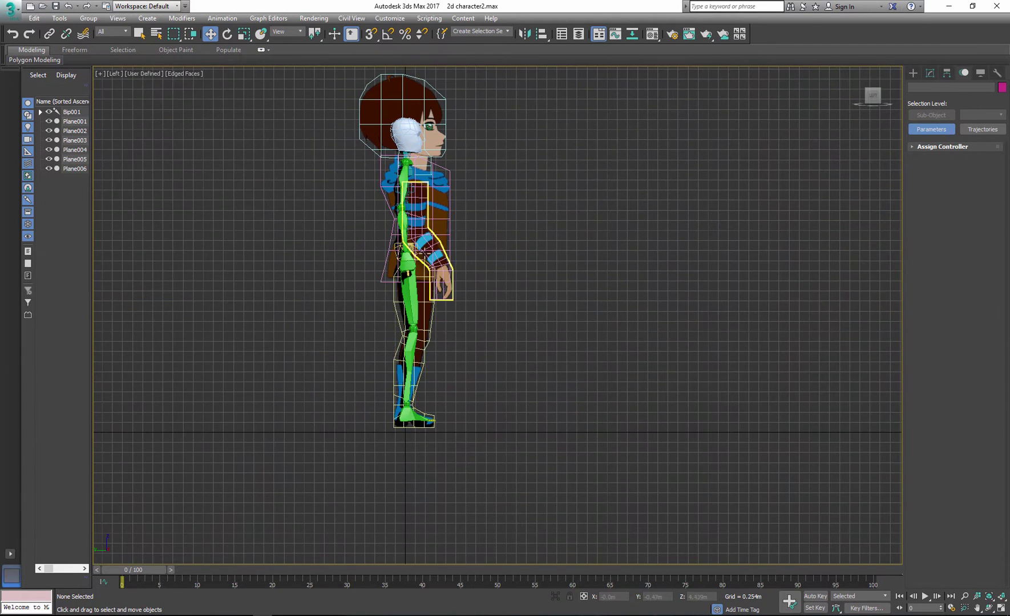
{"action": "left_click", "coordinate": [409, 139]}
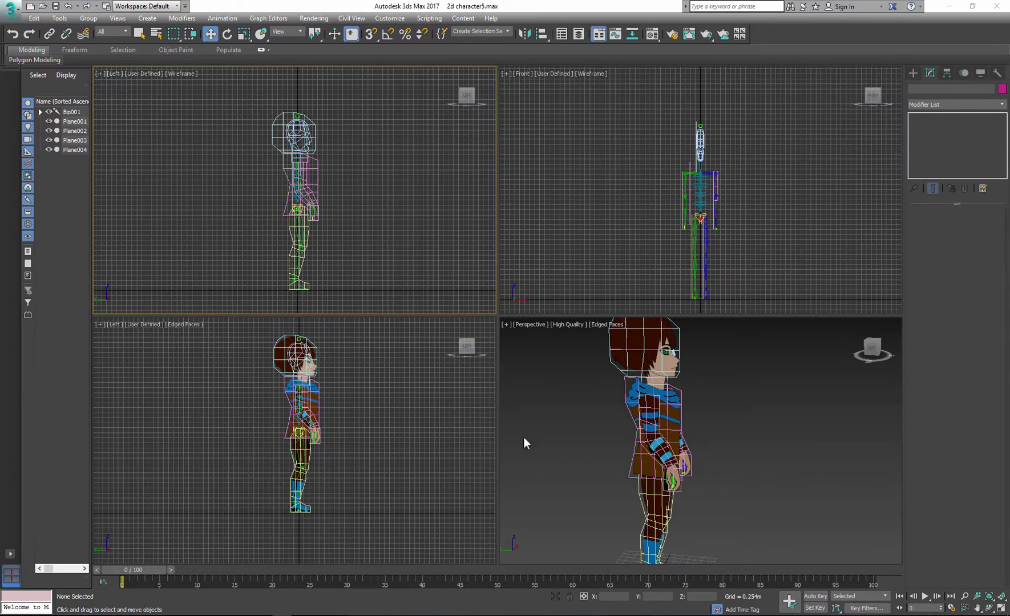
Maximize the perspective viewport and add a Skin modifier to the head mesh.
{"action": "left_click", "coordinate": [679, 439]}
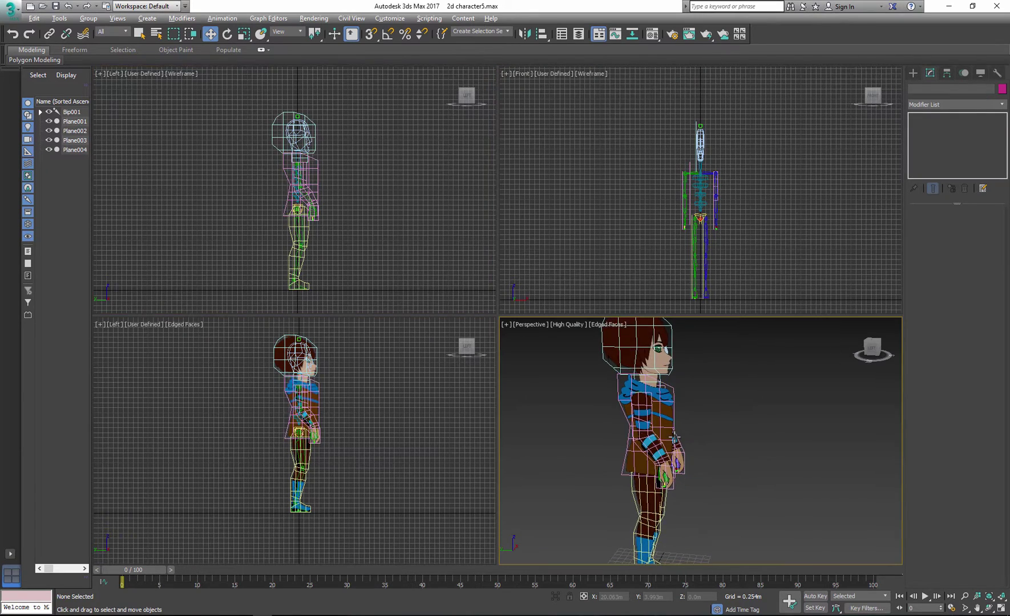
{"action": "key", "text": "alt+w"}
{"action": "mouse_move", "coordinate": [676, 439]}
{"action": "middle_mouse_down", "text": "alt"}
{"action": "mouse_move", "coordinate": [589, 445]}
{"action": "mouse_move", "coordinate": [536, 437]}
{"action": "mouse_move", "coordinate": [669, 438]}
{"action": "mouse_move", "coordinate": [532, 435]}
{"action": "mouse_move", "coordinate": [659, 426]}
{"action": "mouse_move", "coordinate": [700, 392]}
{"action": "mouse_move", "coordinate": [697, 363]}
{"action": "mouse_move", "coordinate": [574, 413]}
{"action": "mouse_move", "coordinate": [572, 436]}
{"action": "mouse_move", "coordinate": [605, 449]}
{"action": "mouse_move", "coordinate": [655, 453]}
{"action": "mouse_move", "coordinate": [681, 437]}
{"action": "middle_mouse_up", "text": "alt"}
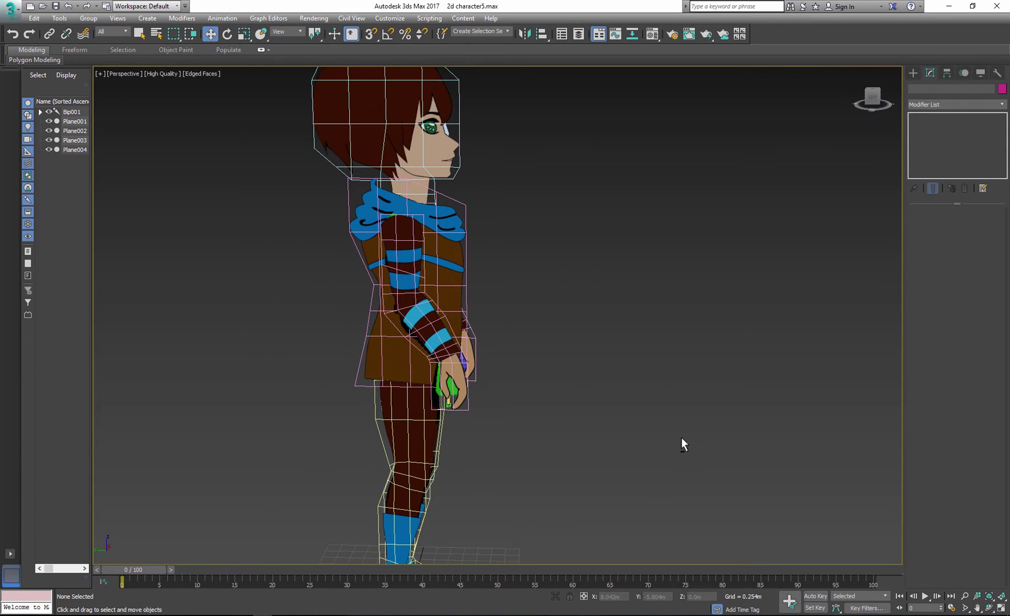
{"action": "middle_click_drag", "start_coordinate": [600, 384], "coordinate": [474, 405]}
{"action": "scroll", "coordinate": [367, 291], "scroll_direction": "up", "scroll_amount": 3}
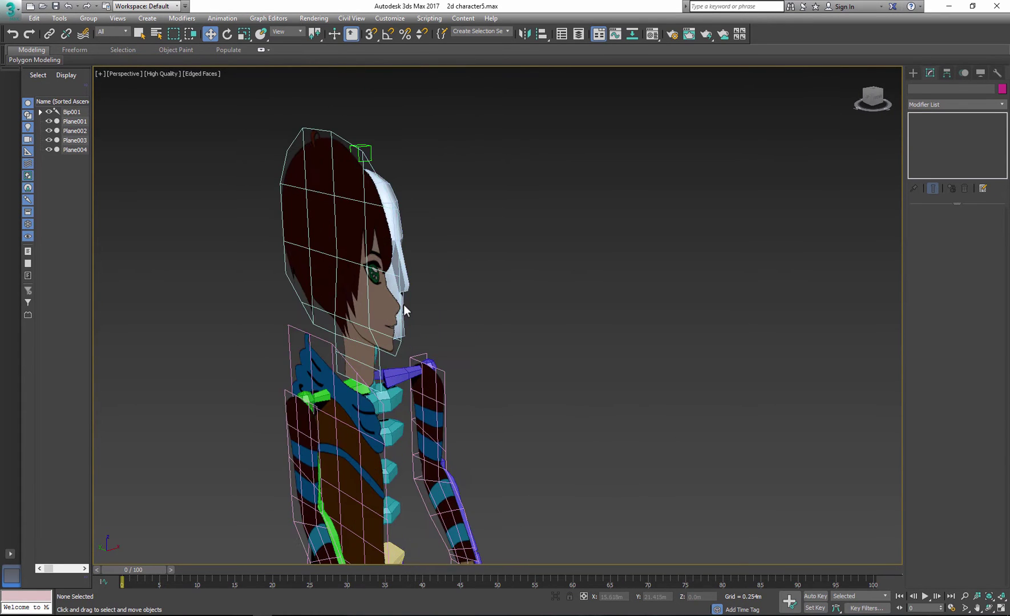
{"action": "left_click", "coordinate": [367, 291]}
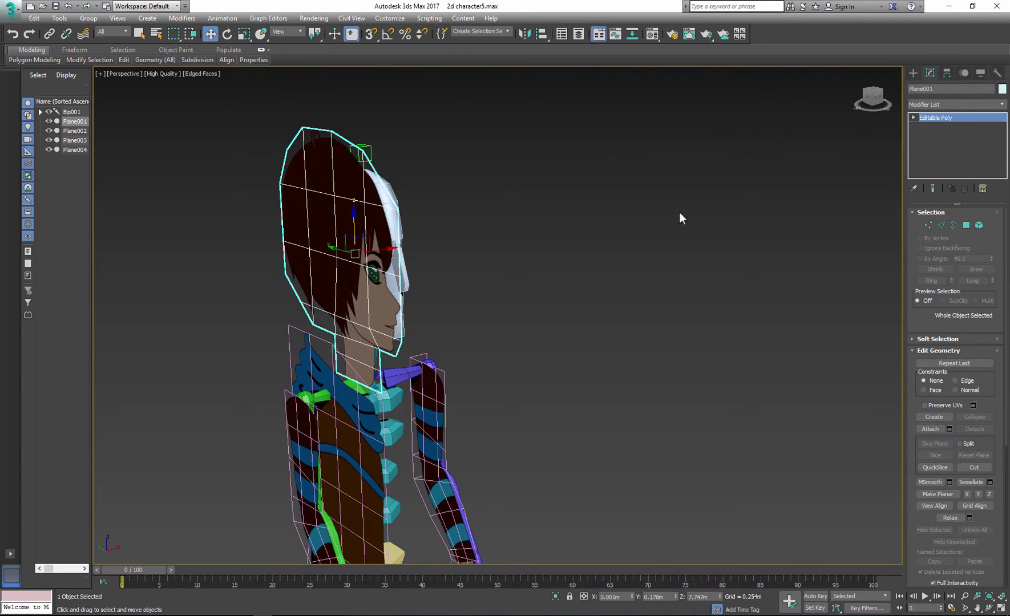
{"action": "left_click", "coordinate": [1001, 105]}
{"action": "left_click_drag", "start_coordinate": [1004, 135], "coordinate": [1008, 405]}
{"action": "left_click", "coordinate": [931, 321]}
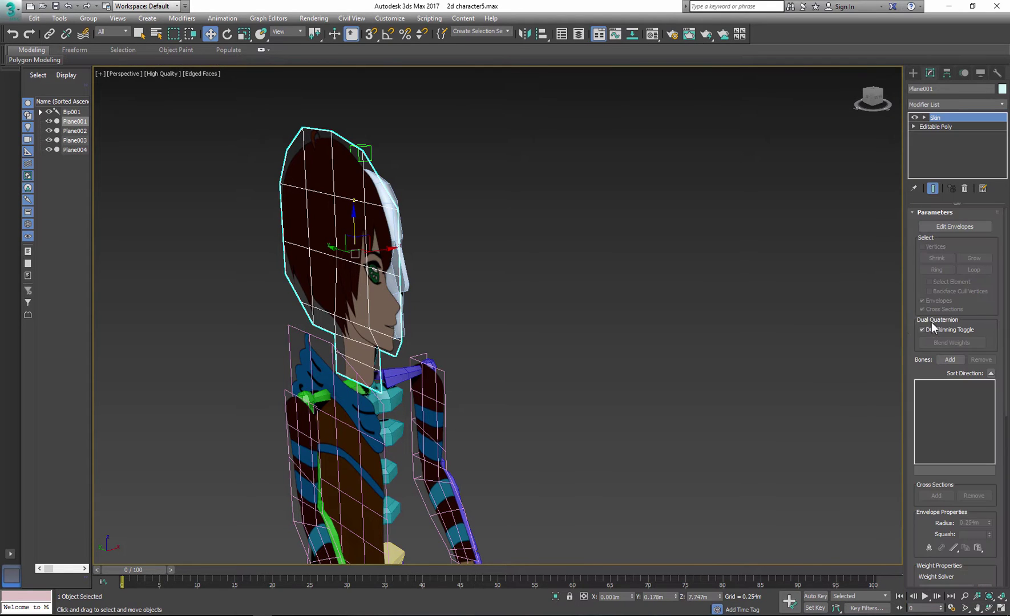
Add the Bip001 Head and Bip001 Neck bones to the head mesh's Skin modifier.
{"action": "left_click", "coordinate": [942, 330]}
{"action": "left_click", "coordinate": [950, 359]}
{"action": "left_click_drag", "start_coordinate": [345, 9], "coordinate": [781, 24]}
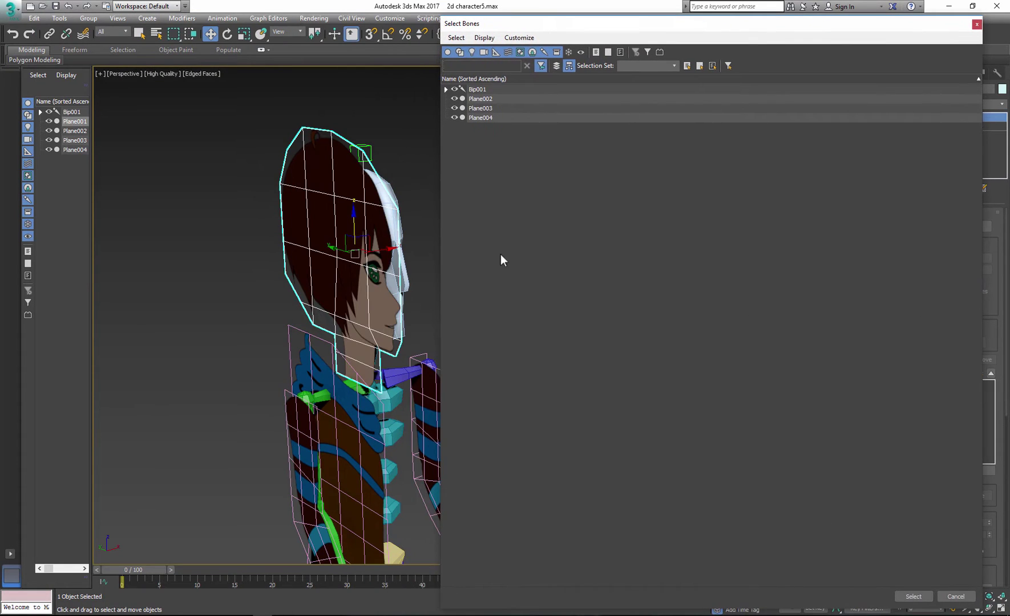
{"action": "left_click", "coordinate": [484, 37]}
{"action": "left_click", "coordinate": [510, 163]}
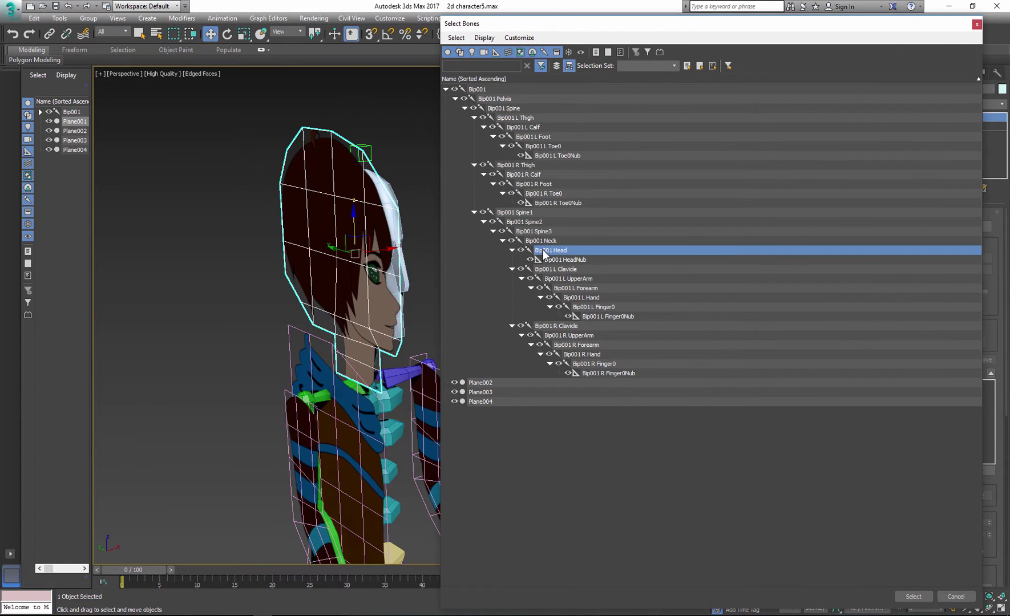
{"action": "left_click", "coordinate": [542, 241]}
{"action": "left_click", "coordinate": [916, 596]}
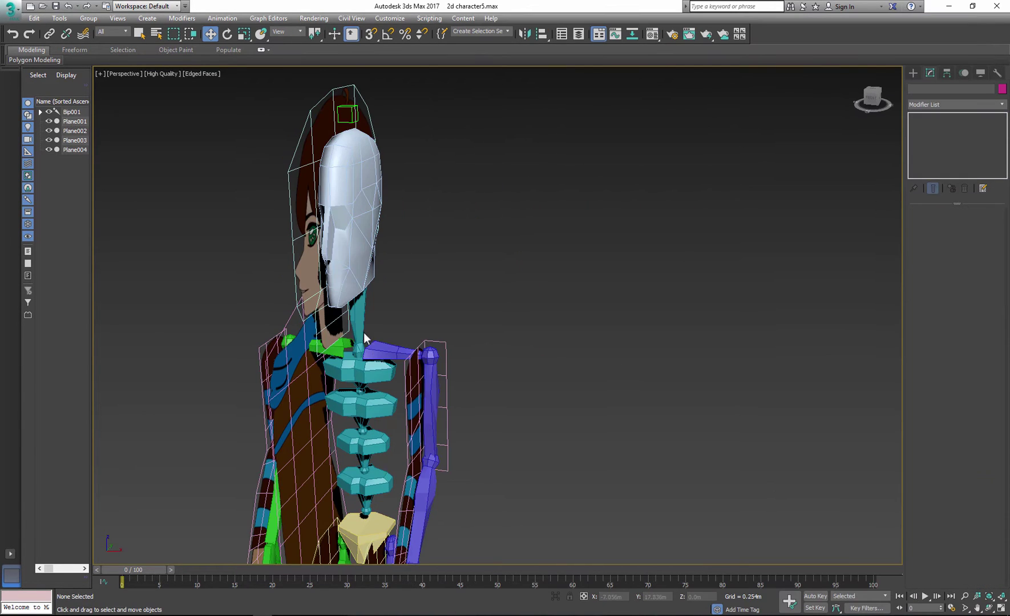
Rotate the biped's neck bone to test how the skinned head mesh follows it.
{"action": "left_click", "coordinate": [363, 332]}
{"action": "left_click", "coordinate": [227, 35]}
{"action": "left_click_drag", "start_coordinate": [343, 352], "coordinate": [341, 366]}
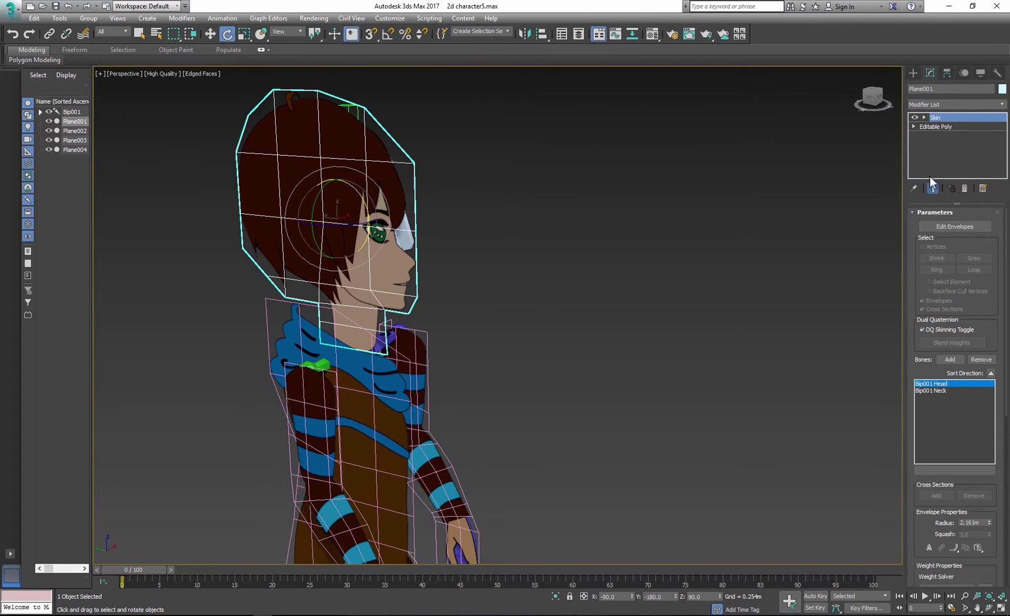
Edit the head's skin envelopes and use the Weight Tool to give the lowest neck vertices a weight of 1 for Bip001 Head.
{"action": "left_click", "coordinate": [955, 227]}
{"action": "scroll", "coordinate": [913, 288], "scroll_direction": "down", "scroll_amount": 5}
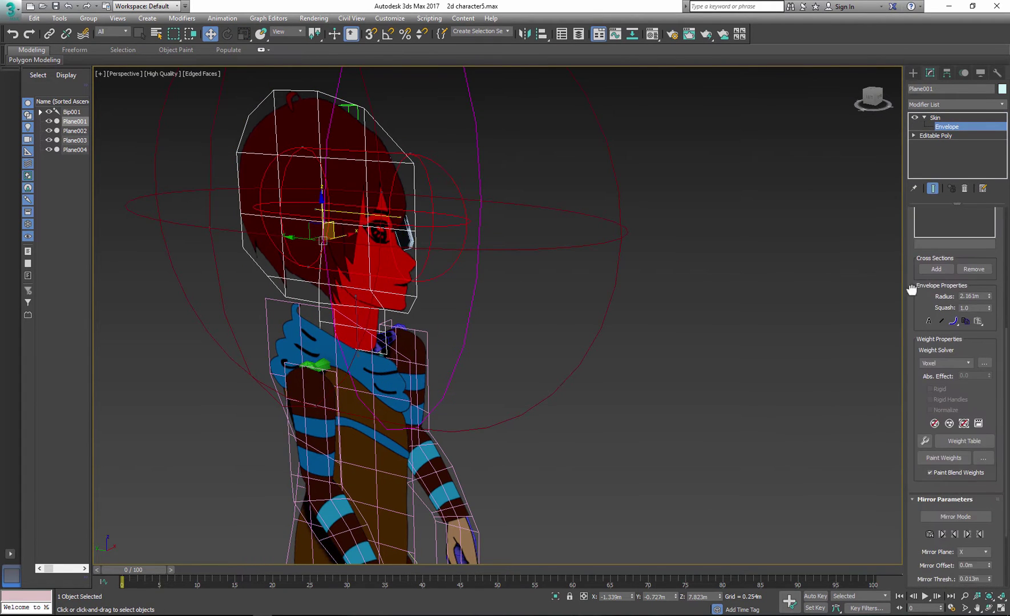
{"action": "left_click", "coordinate": [925, 425]}
{"action": "middle_click_drag", "start_coordinate": [645, 414], "coordinate": [548, 356], "text": "alt"}
{"action": "left_click_drag", "start_coordinate": [548, 356], "coordinate": [489, 399]}
{"action": "left_click", "coordinate": [87, 43]}
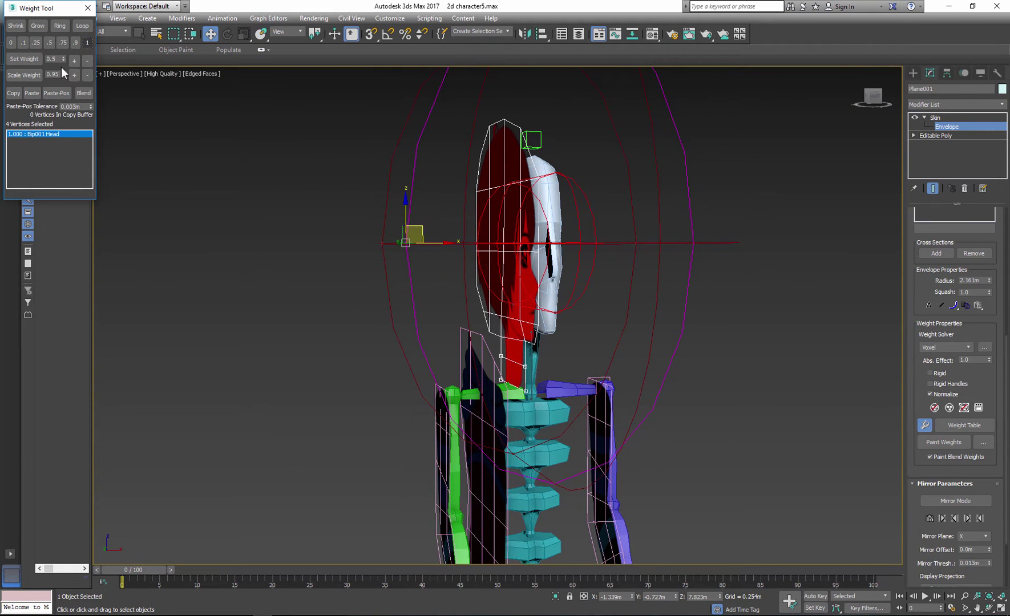
Close the Weight Tool and rotate the biped's neck bone to check the reweighted neck vertices.
{"action": "left_click", "coordinate": [531, 365]}
{"action": "left_click", "coordinate": [86, 43]}
{"action": "middle_click_drag", "start_coordinate": [251, 150], "coordinate": [368, 303], "text": "alt"}
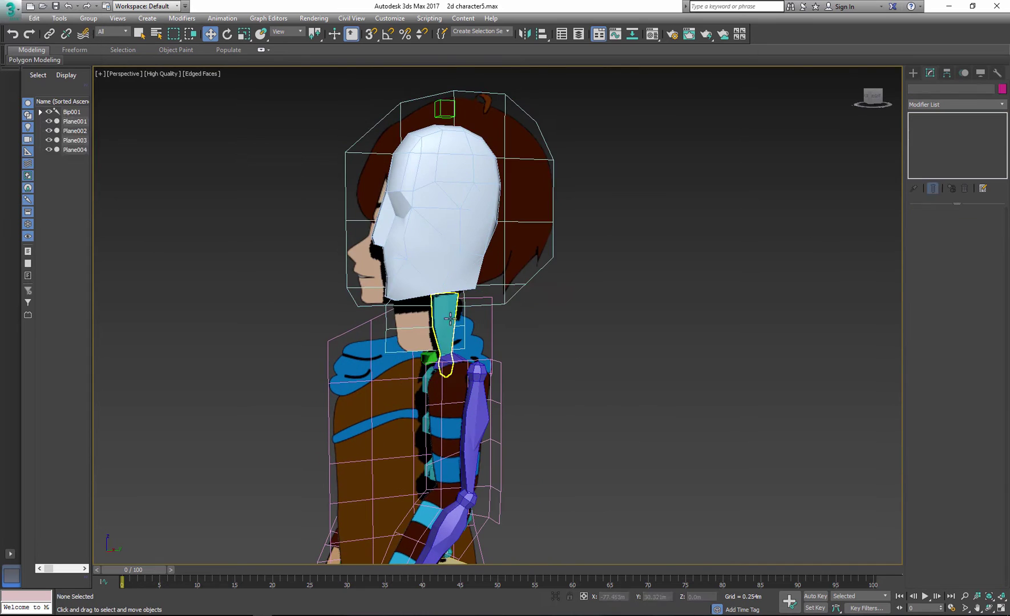
{"action": "left_click", "coordinate": [442, 337]}
{"action": "key", "text": "e"}
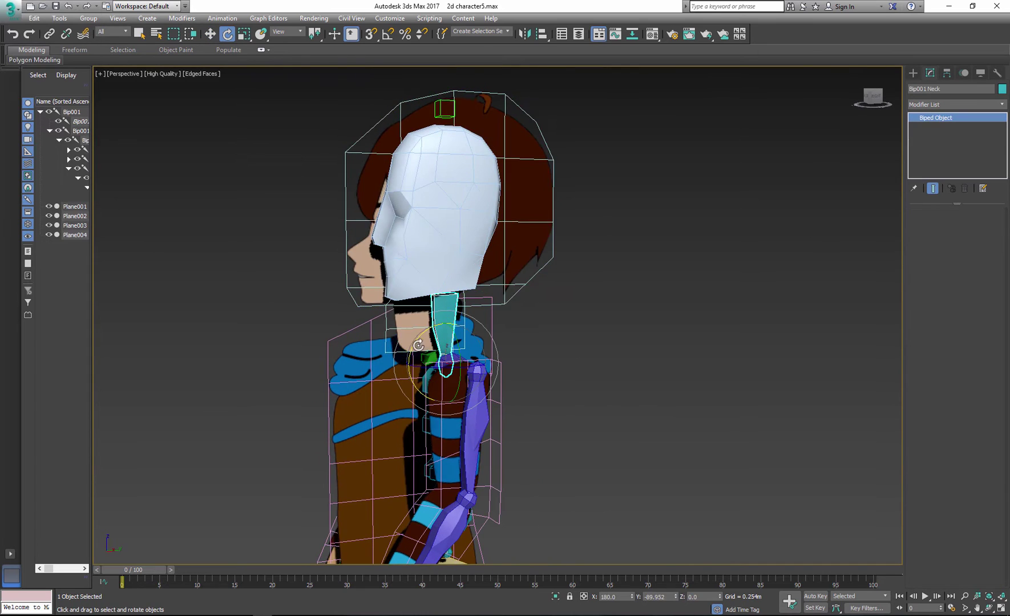
{"action": "left_click_drag", "start_coordinate": [411, 365], "coordinate": [398, 350]}
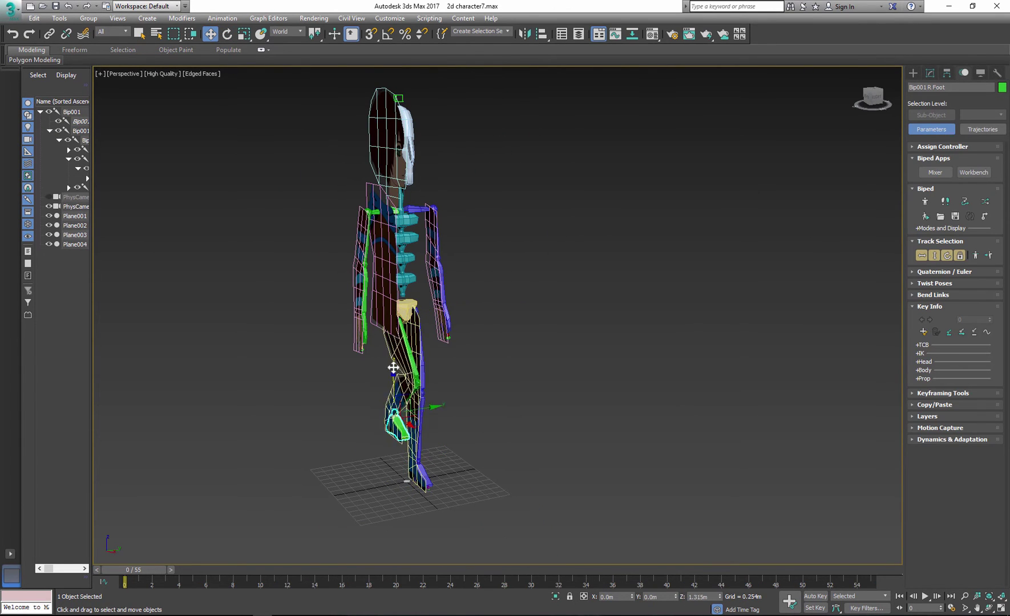
Try raising the biped's right foot, left foot and right hand in turn, undoing the foot moves.
{"action": "left_click_drag", "start_coordinate": [393, 367], "coordinate": [393, 360]}
{"action": "key", "text": "ctrl+z"}
{"action": "left_click", "coordinate": [423, 474]}
{"action": "left_click_drag", "start_coordinate": [419, 436], "coordinate": [418, 418]}
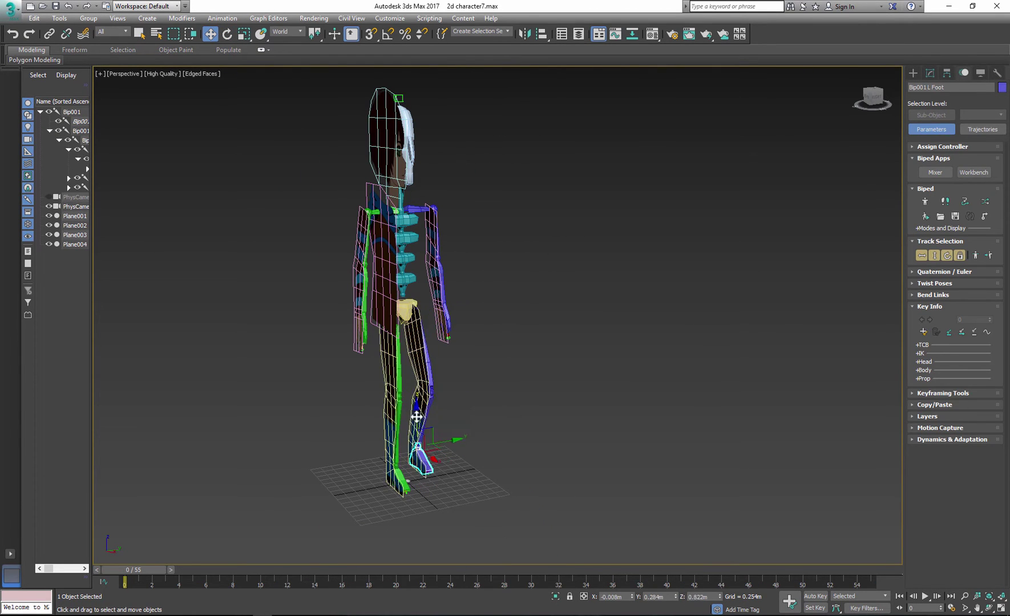
{"action": "key", "text": "ctrl+z"}
{"action": "left_click", "coordinate": [364, 325]}
{"action": "left_click_drag", "start_coordinate": [360, 279], "coordinate": [361, 258]}
{"action": "left_click", "coordinate": [443, 305]}
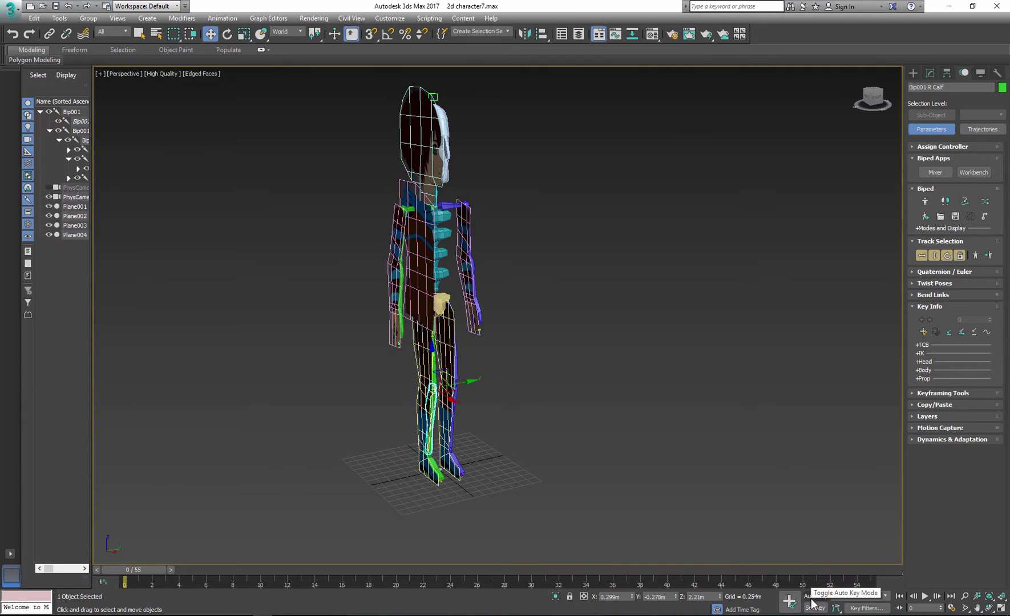
Keyframe the biped's right foot with Auto Key, raising it slightly at frame 0 and higher at frame 8.
{"action": "left_click", "coordinate": [815, 596]}
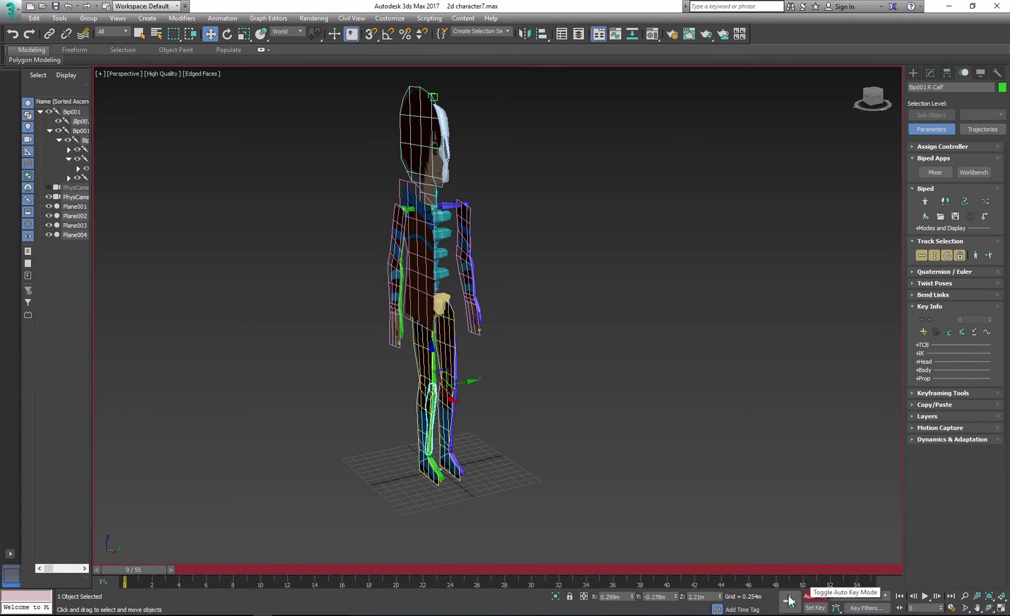
{"action": "left_click", "coordinate": [434, 470]}
{"action": "left_click_drag", "start_coordinate": [430, 429], "coordinate": [429, 424]}
{"action": "left_click", "coordinate": [171, 570]}
{"action": "left_click_drag", "start_coordinate": [191, 573], "coordinate": [274, 571]}
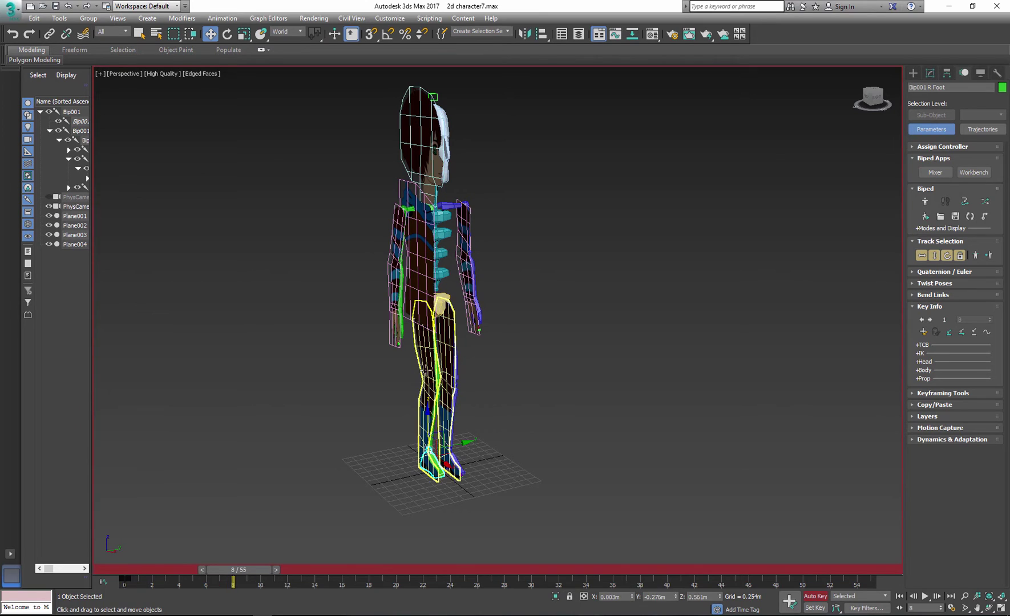
{"action": "left_click_drag", "start_coordinate": [428, 406], "coordinate": [437, 349]}
{"action": "left_click_drag", "start_coordinate": [254, 571], "coordinate": [133, 581]}
{"action": "key", "text": "w"}
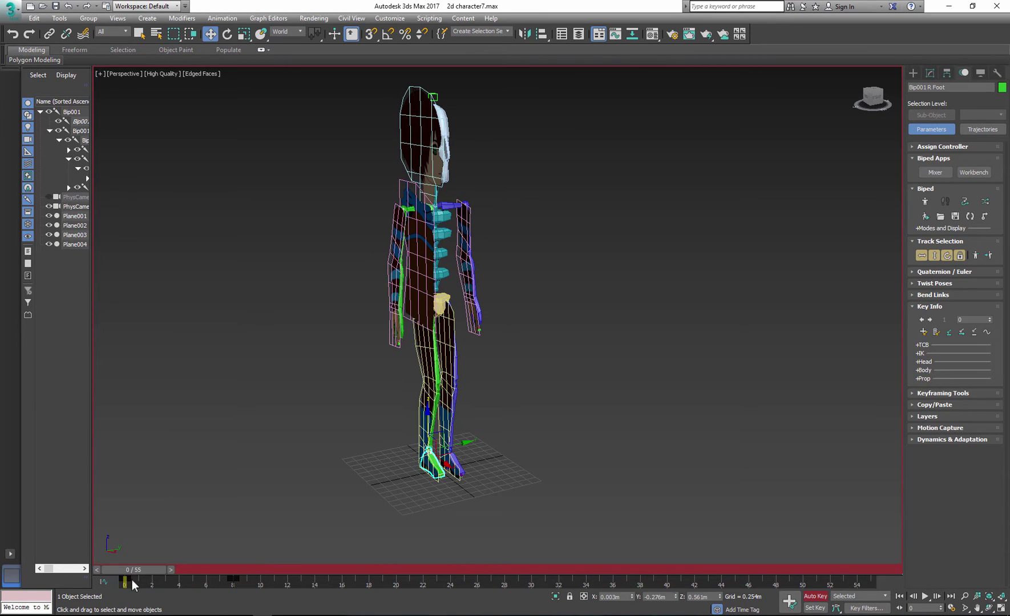
{"action": "left_click", "coordinate": [815, 596]}
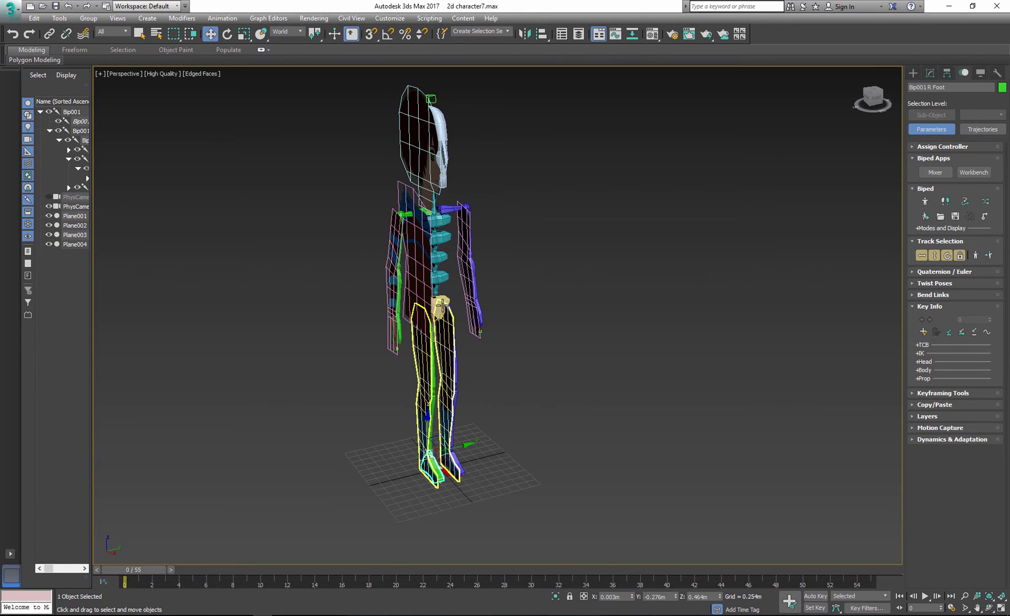
Load the jump.bip motion file onto the biped with its defaults and play the animation.
{"action": "left_click", "coordinate": [441, 307]}
{"action": "left_click", "coordinate": [945, 214]}
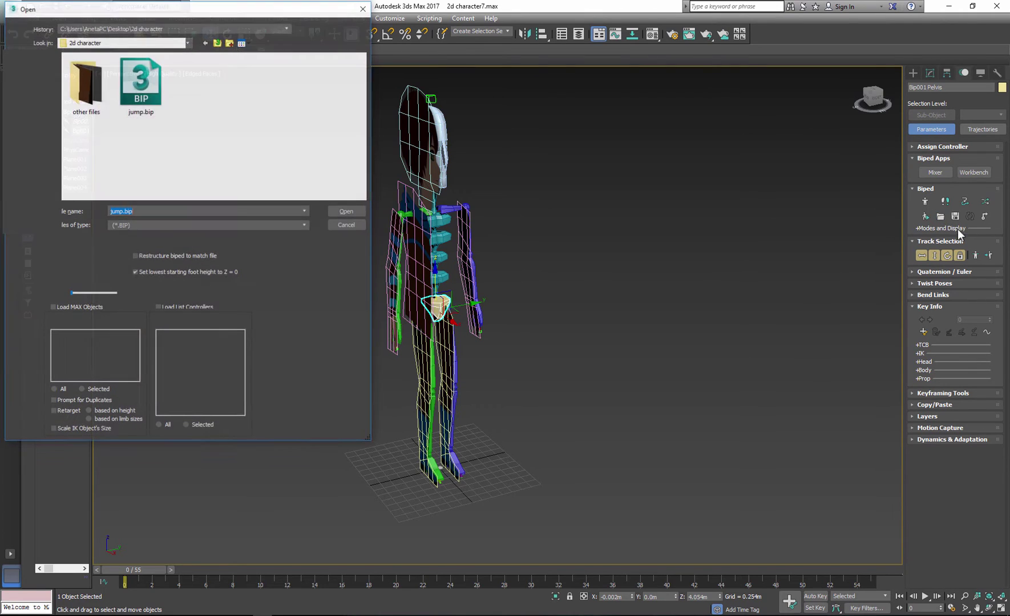
{"action": "left_click", "coordinate": [133, 81]}
{"action": "left_click", "coordinate": [145, 105]}
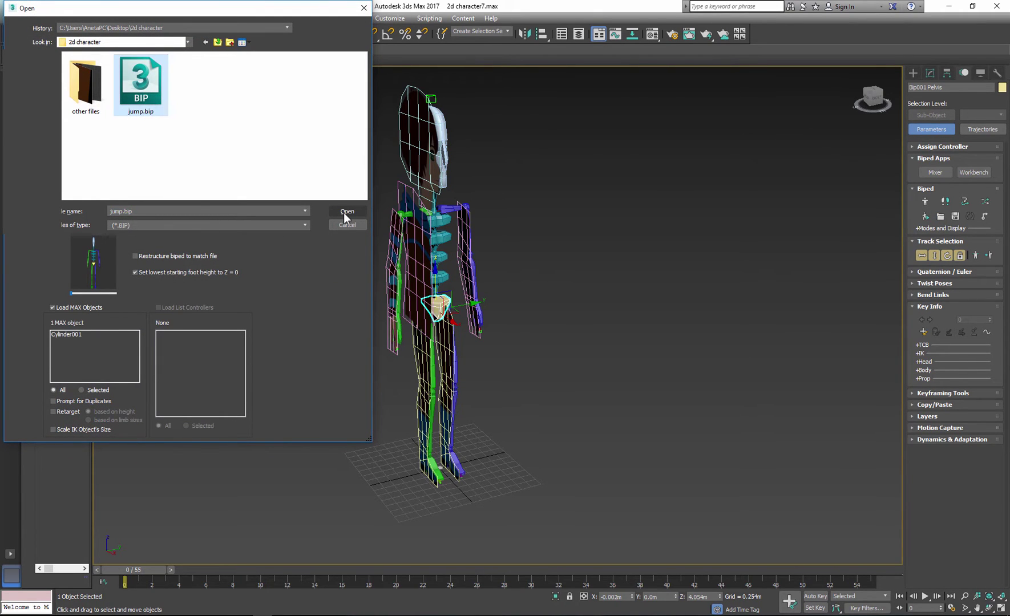
{"action": "left_click", "coordinate": [926, 596]}
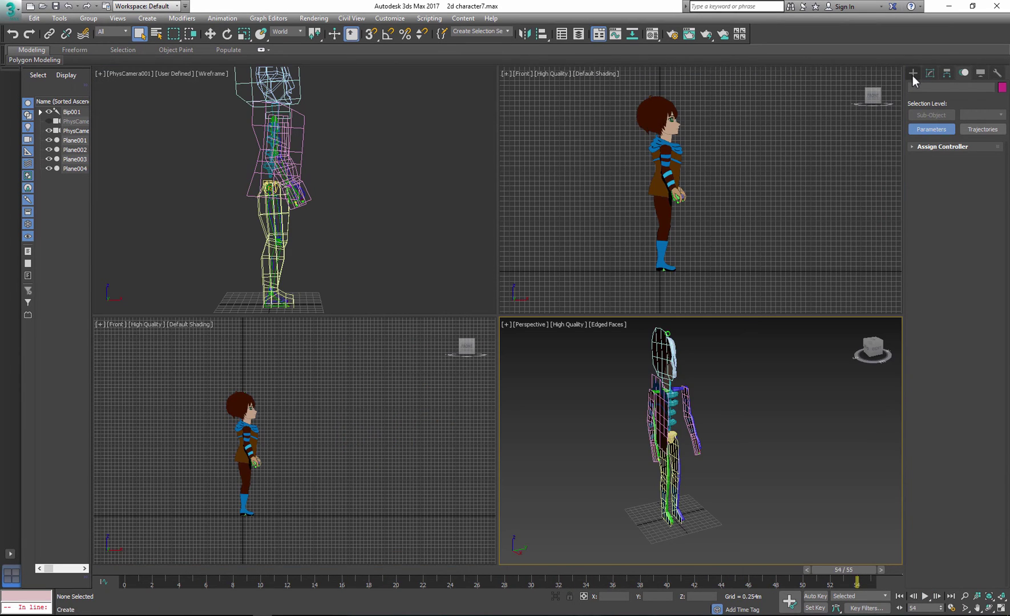
Select the physical camera in the Perspective viewport and examine its lens, shutter and exposure parameters.
{"action": "left_click", "coordinate": [913, 77]}
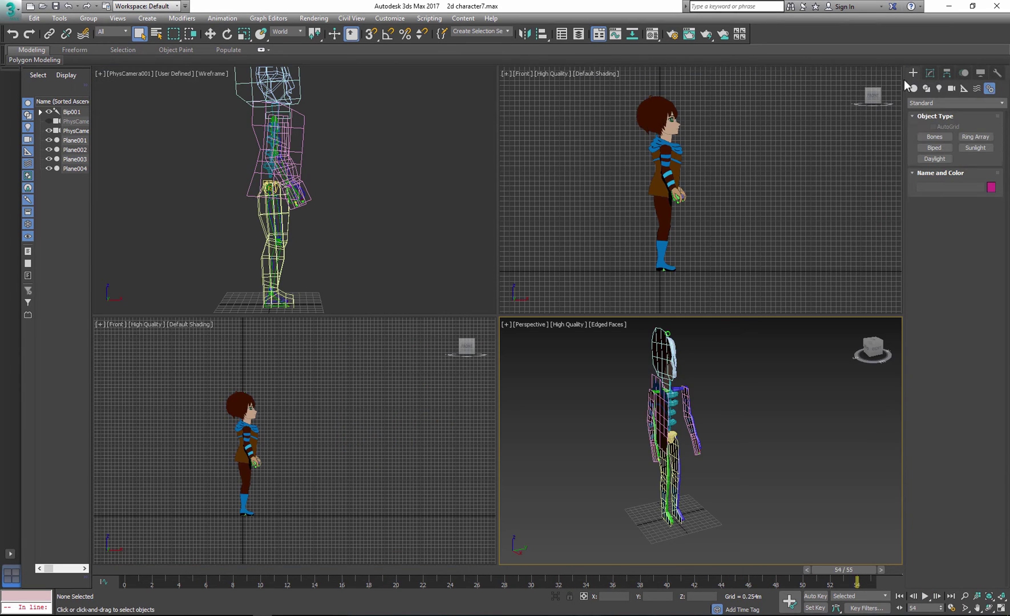
{"action": "left_click", "coordinate": [952, 90]}
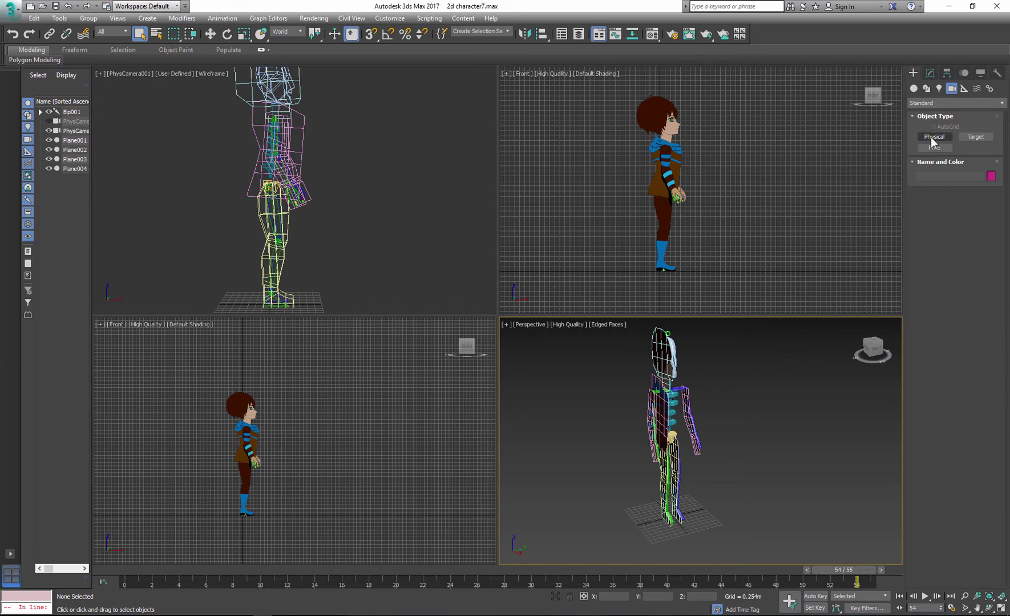
{"action": "middle_click_drag", "start_coordinate": [635, 409], "coordinate": [762, 346]}
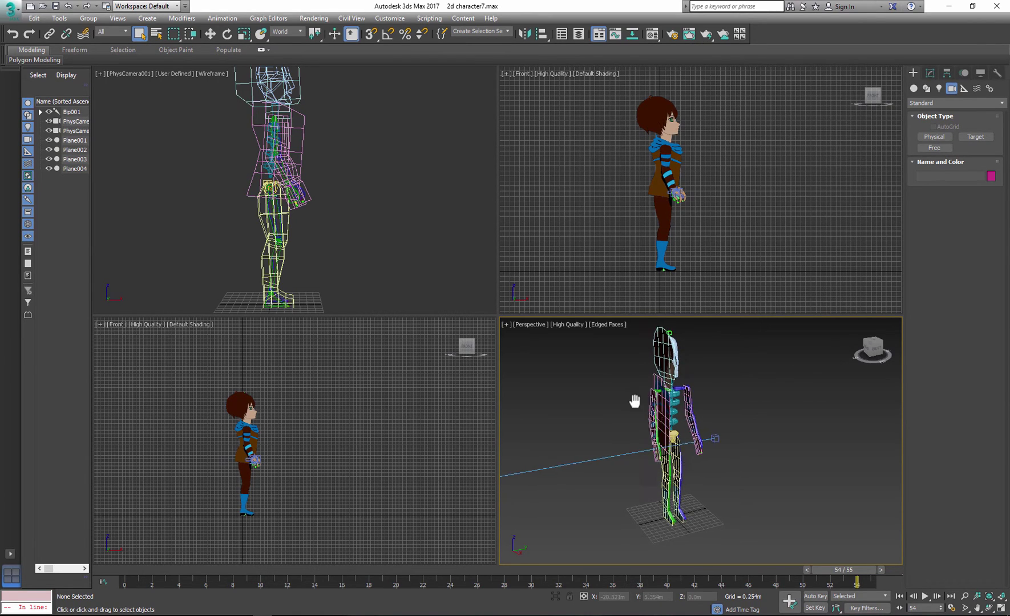
{"action": "scroll", "coordinate": [745, 352], "scroll_direction": "down", "scroll_amount": 3}
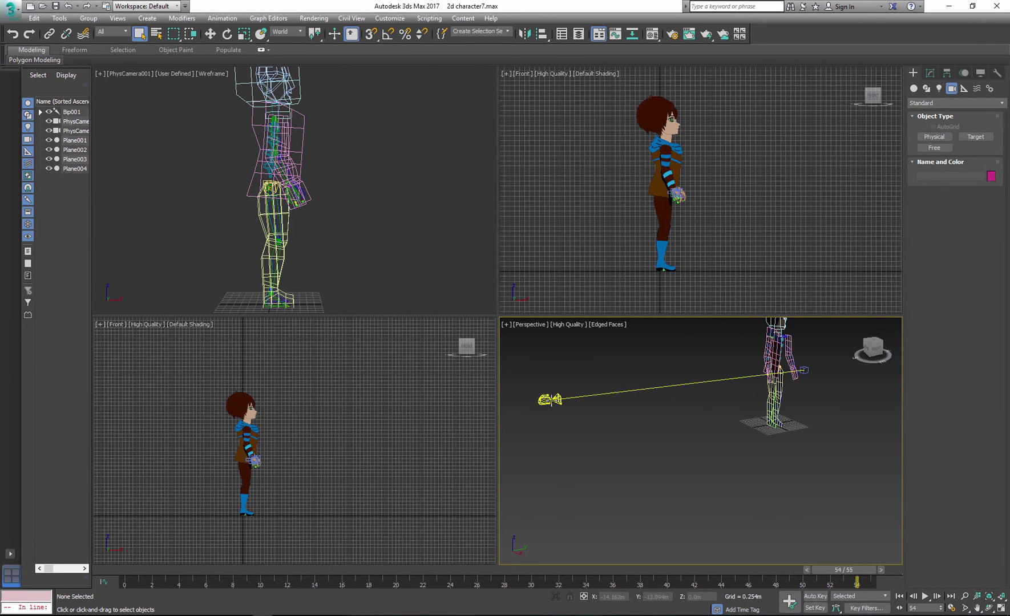
{"action": "left_click", "coordinate": [551, 400]}
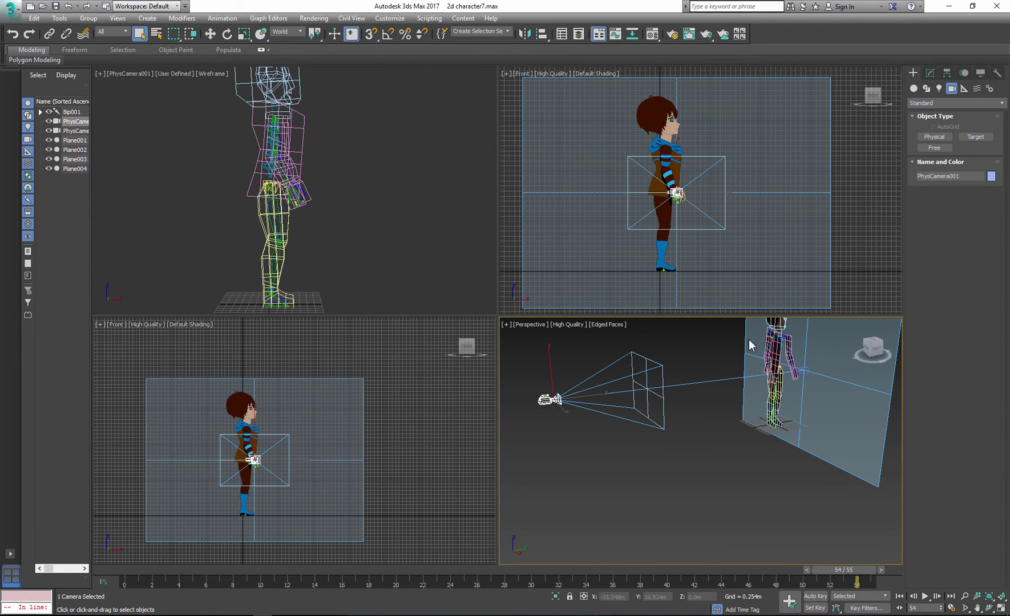
{"action": "left_click", "coordinate": [930, 74]}
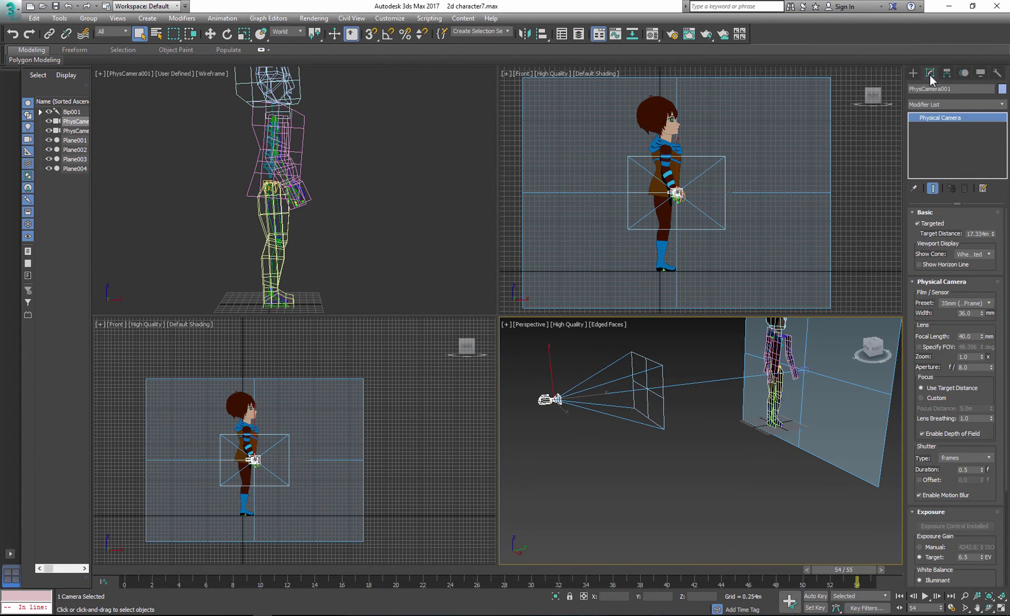
{"action": "scroll", "coordinate": [983, 343], "scroll_direction": "down", "scroll_amount": 5}
{"action": "scroll", "coordinate": [985, 287], "scroll_direction": "down", "scroll_amount": 3}
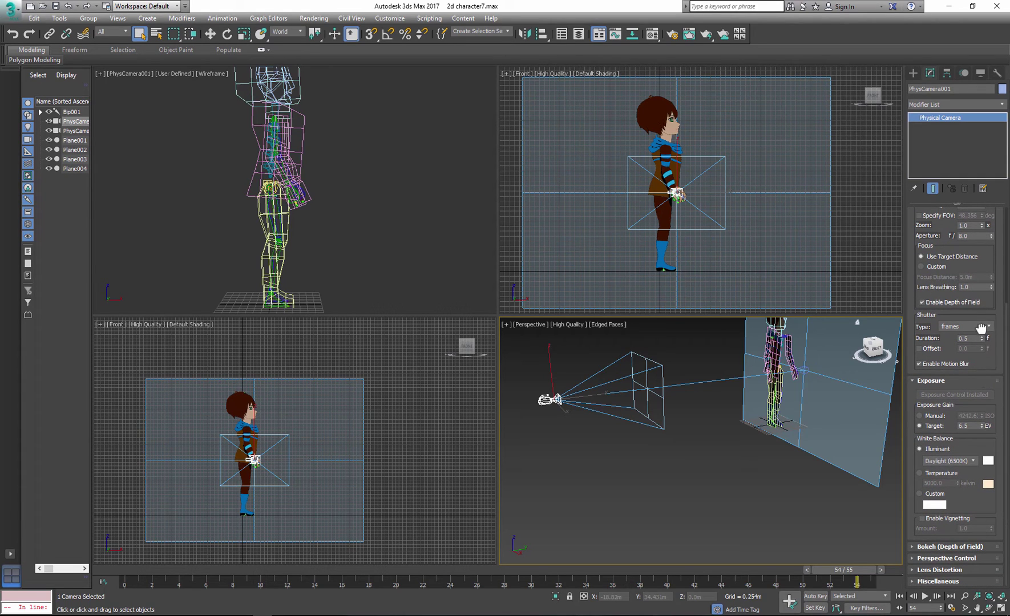
{"action": "mouse_move", "coordinate": [981, 329]}
{"action": "left_mouse_down"}
{"action": "mouse_move", "coordinate": [981, 360]}
{"action": "mouse_move", "coordinate": [977, 325]}
{"action": "left_mouse_up"}
{"action": "left_click_drag", "start_coordinate": [988, 362], "coordinate": [991, 486]}
Set the wireframe viewport to the PhysCamera001 view, clear the selection and maximize that viewport.
{"action": "middle_click_drag", "start_coordinate": [157, 79], "coordinate": [156, 81]}
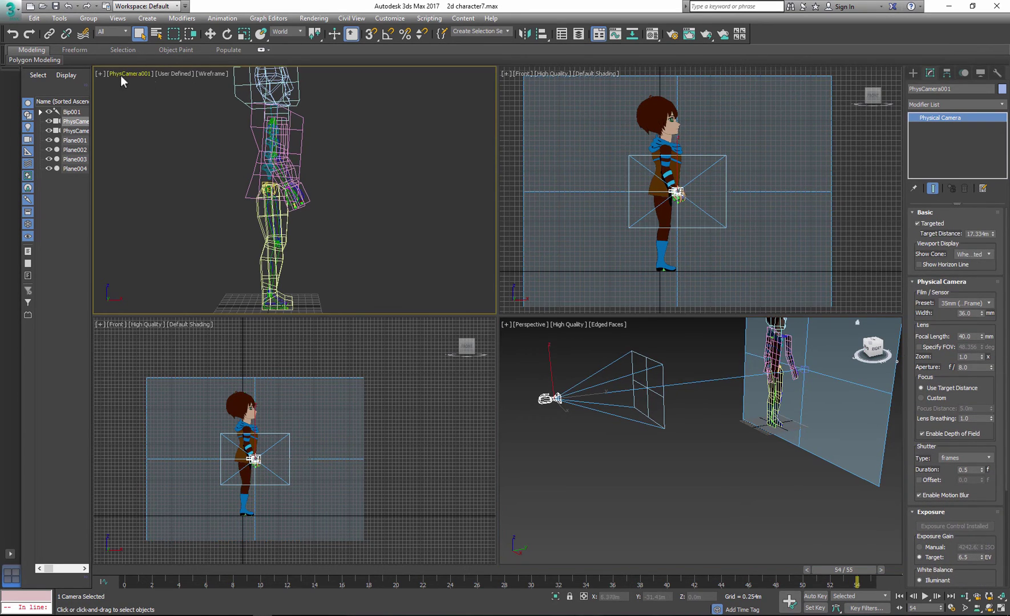
{"action": "left_click", "coordinate": [133, 76]}
{"action": "mouse_move", "coordinate": [271, 85]}
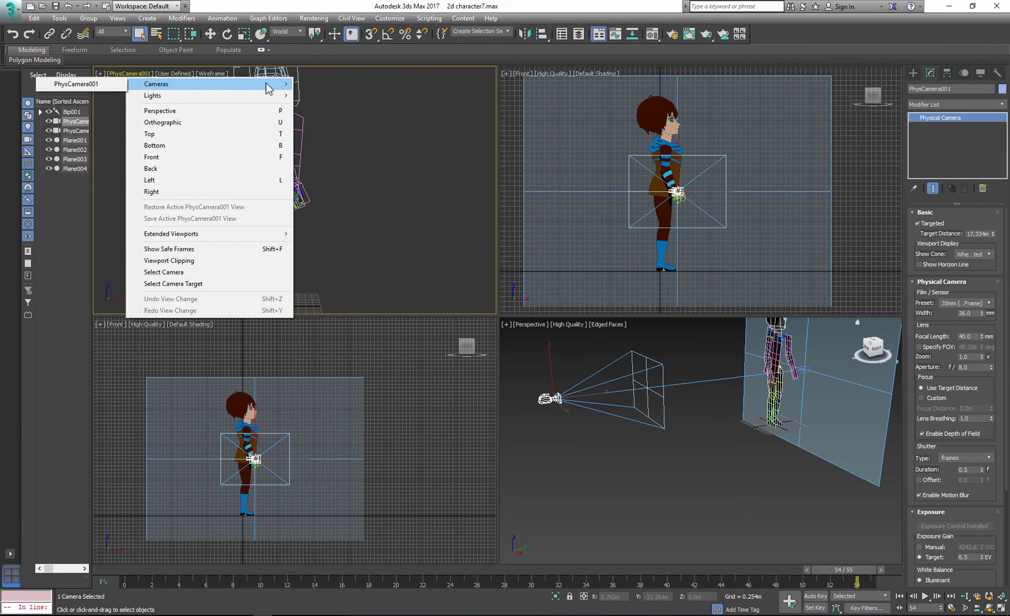
{"action": "left_click", "coordinate": [94, 86]}
{"action": "left_click", "coordinate": [338, 115]}
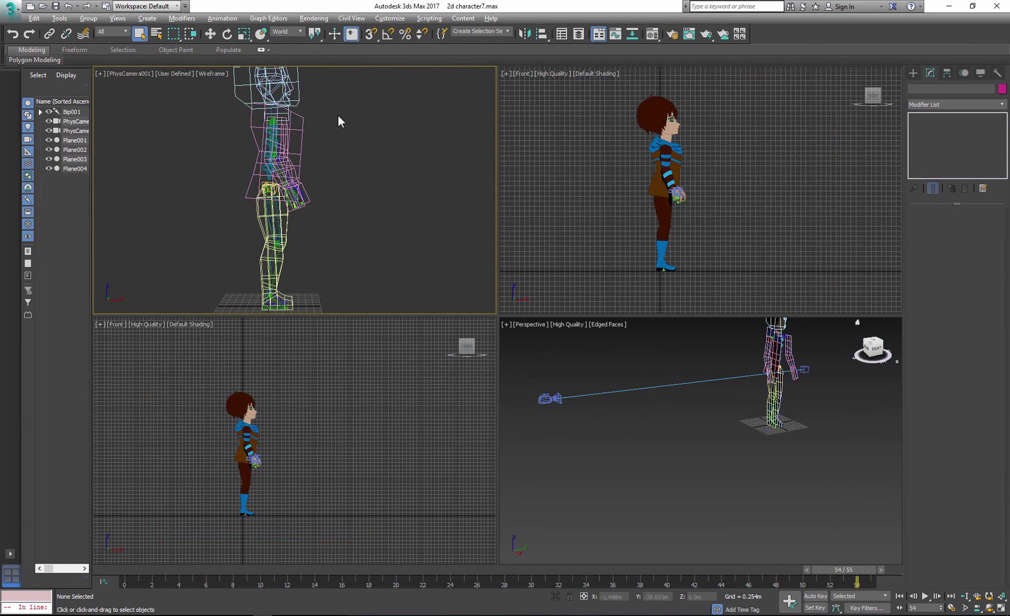
{"action": "key", "text": "alt+w"}
Render the camera view at frame 54 and again at frame 30 to check the character's framing.
{"action": "left_click", "coordinate": [708, 34]}
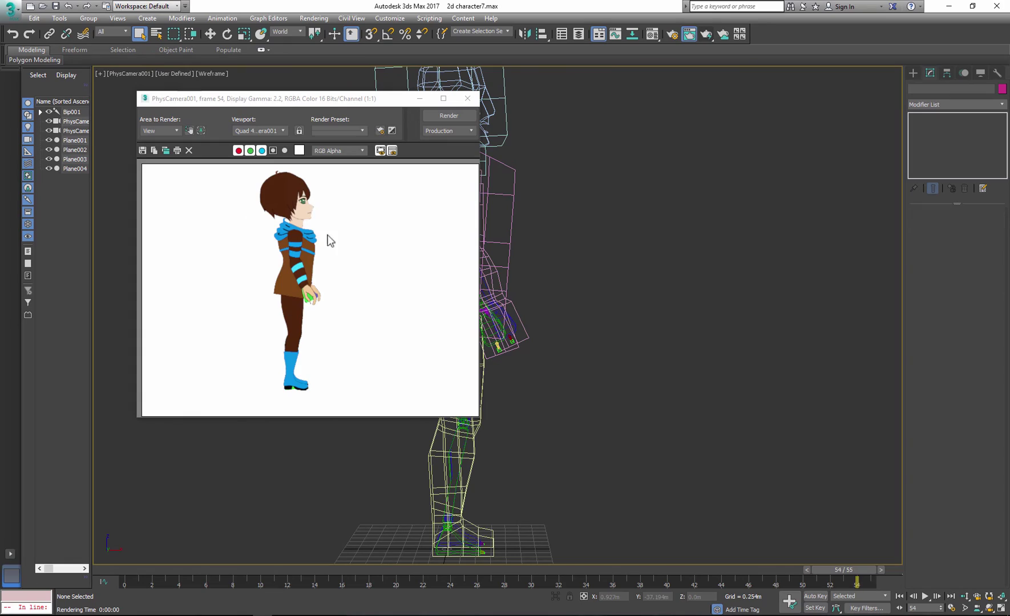
{"action": "left_click", "coordinate": [468, 98]}
{"action": "left_click_drag", "start_coordinate": [844, 570], "coordinate": [526, 572]}
{"action": "left_click", "coordinate": [708, 35]}
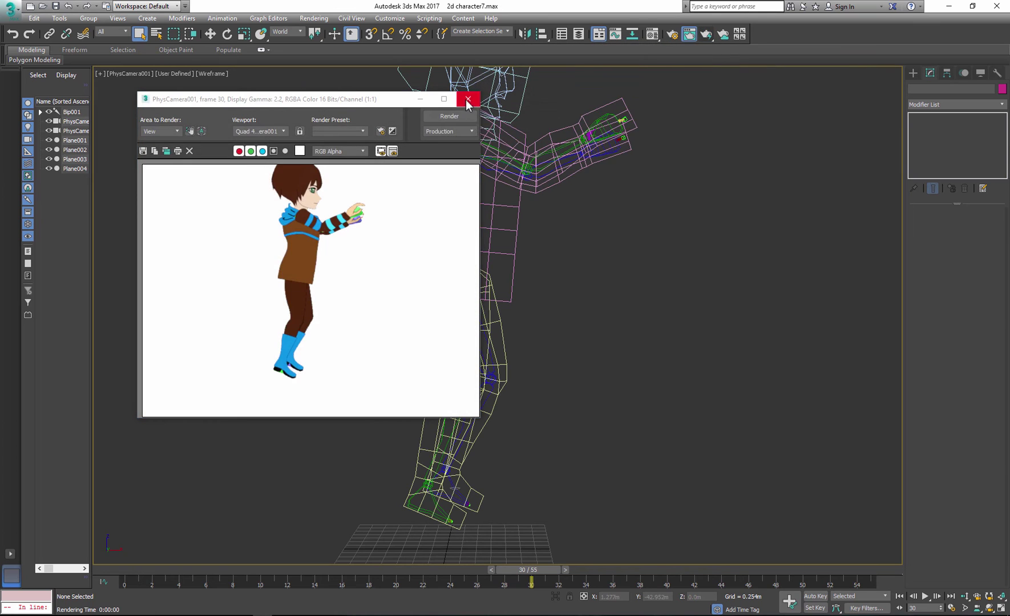
{"action": "left_click", "coordinate": [467, 100]}
Restore the four-viewport layout and move the physical camera up together with its target.
{"action": "key", "text": "alt+w"}
{"action": "left_click", "coordinate": [549, 400]}
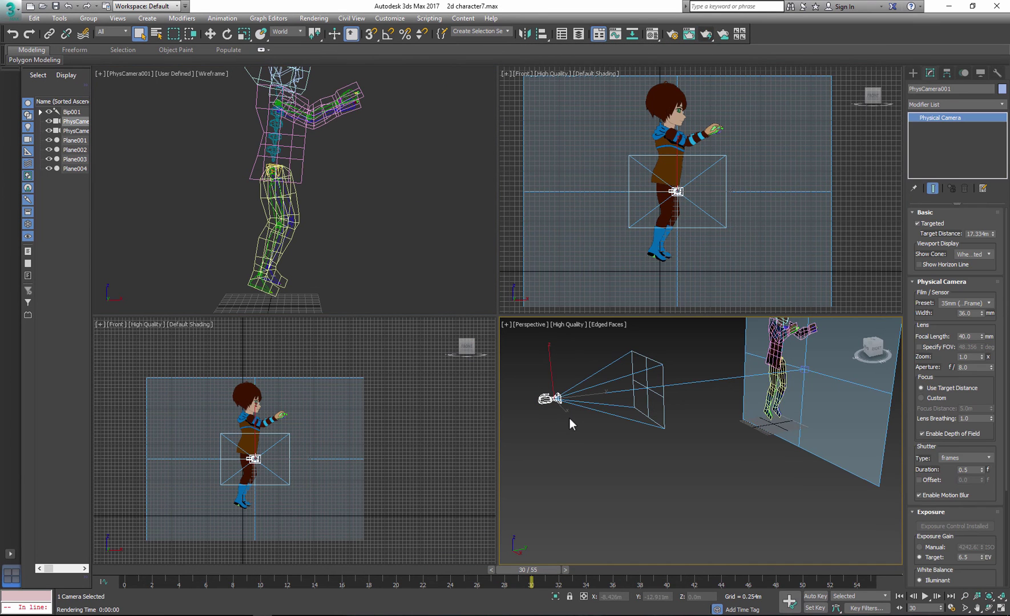
{"action": "left_click", "coordinate": [805, 369]}
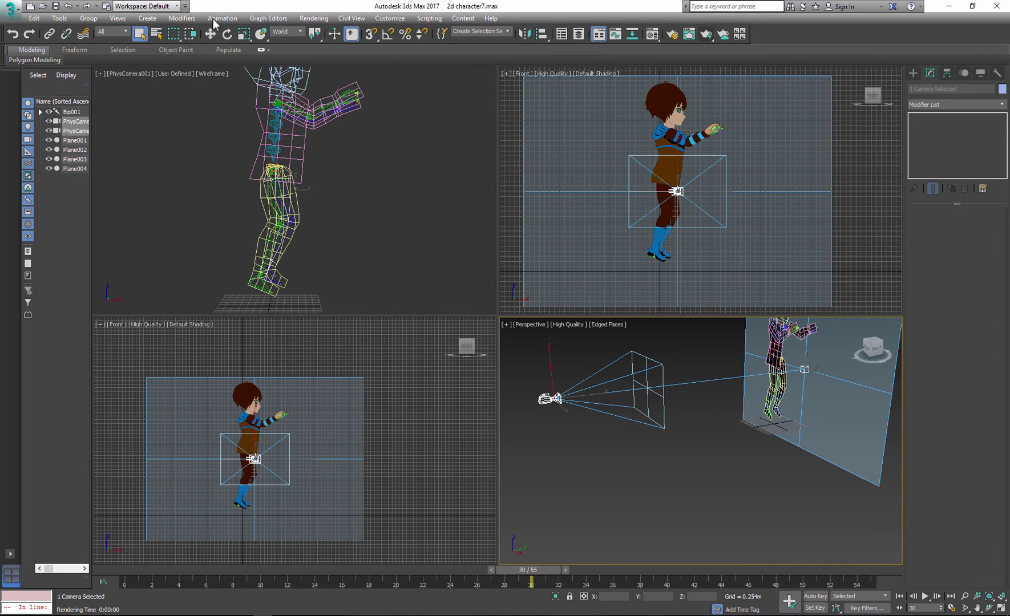
{"action": "left_click", "coordinate": [210, 34]}
{"action": "left_click_drag", "start_coordinate": [689, 339], "coordinate": [690, 318]}
Render frame 30 from the raised camera and return the animation to frame 0.
{"action": "left_click", "coordinate": [429, 286]}
{"action": "left_click", "coordinate": [704, 37]}
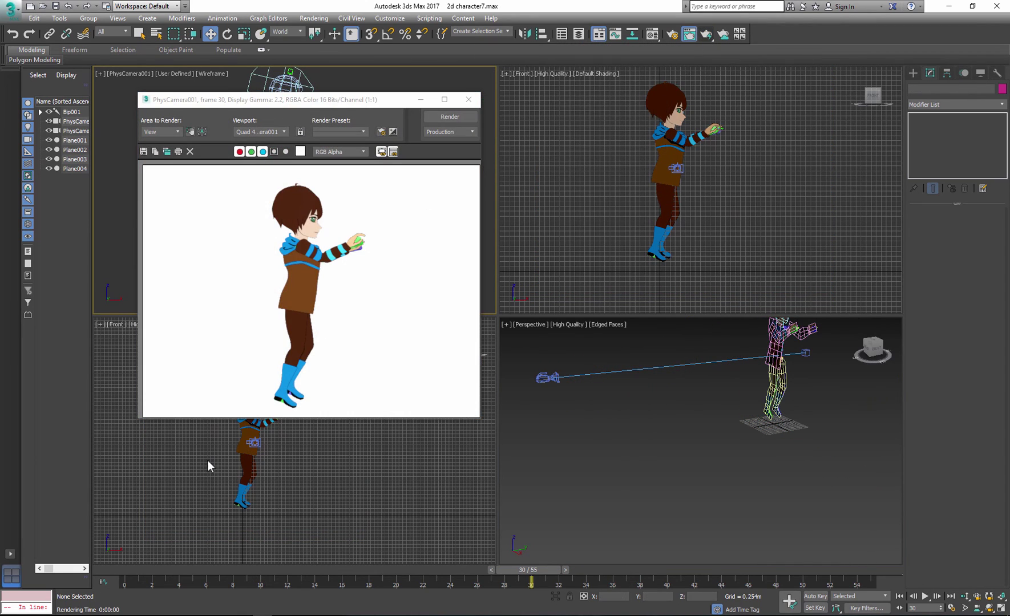
{"action": "left_click_drag", "start_coordinate": [517, 570], "coordinate": [137, 571]}
{"action": "left_click", "coordinate": [468, 99]}
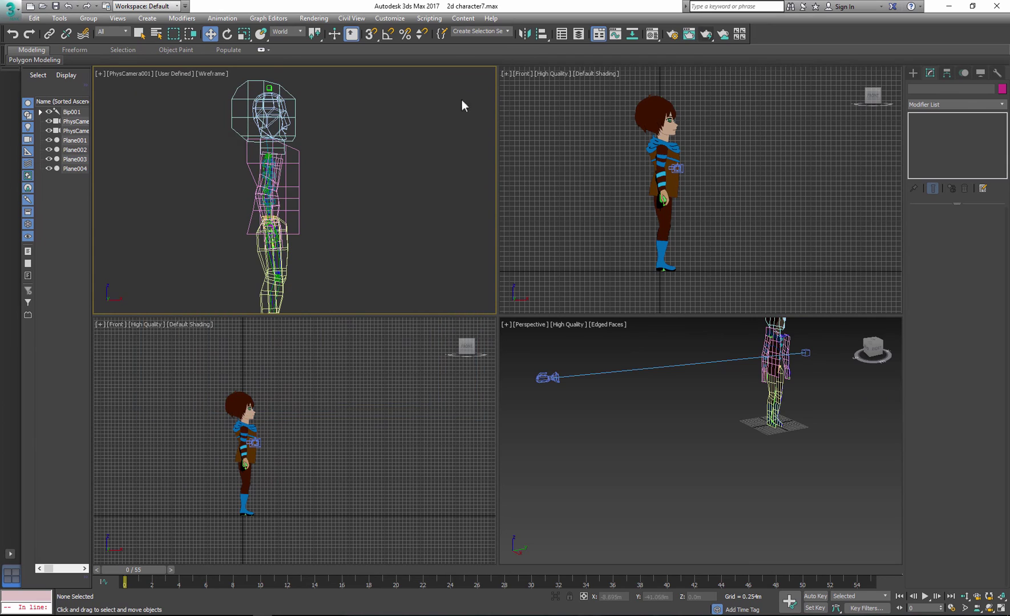
Select the whole biped hierarchy in the maximized Perspective viewport and hide it.
{"action": "left_click", "coordinate": [673, 35]}
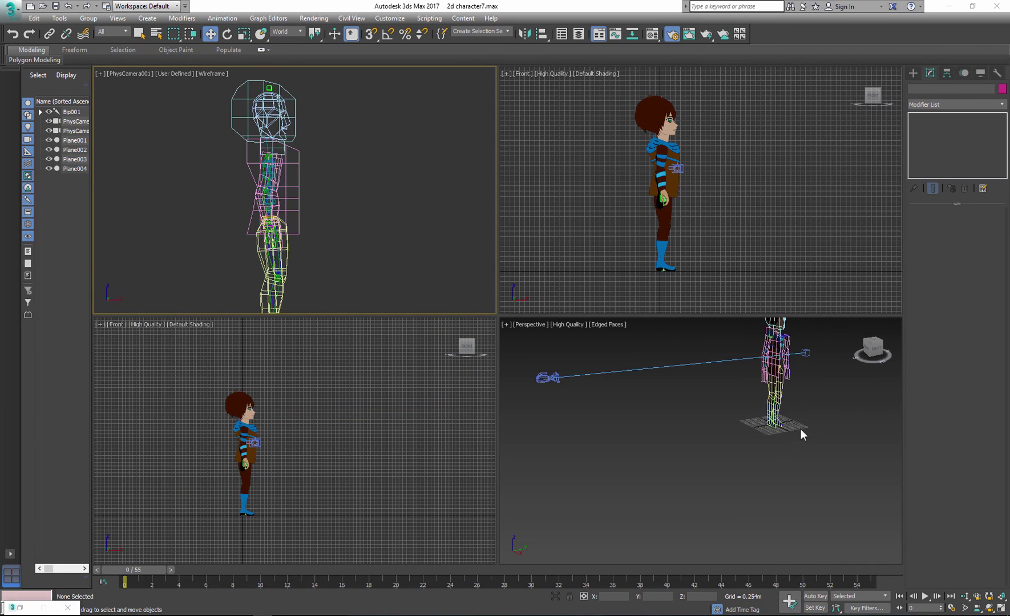
{"action": "middle_click", "coordinate": [816, 456]}
{"action": "key", "text": "alt+w"}
{"action": "middle_click_drag", "start_coordinate": [738, 371], "coordinate": [731, 505]}
{"action": "middle_click_drag", "start_coordinate": [730, 505], "coordinate": [664, 350], "text": "alt"}
{"action": "scroll", "coordinate": [664, 350], "scroll_direction": "up", "scroll_amount": 2}
{"action": "double_click", "coordinate": [640, 305]}
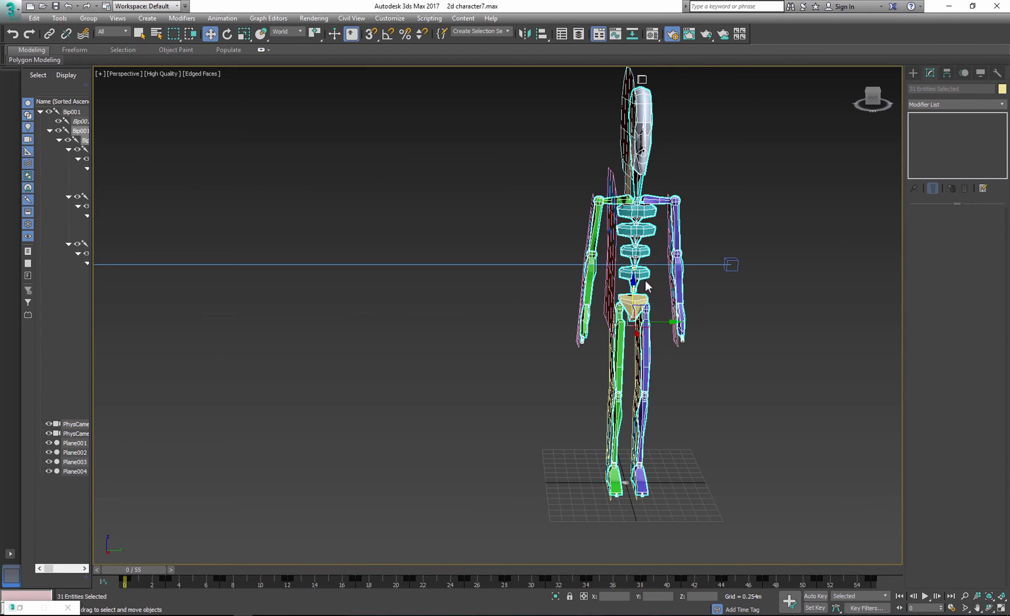
{"action": "right_click", "coordinate": [621, 302]}
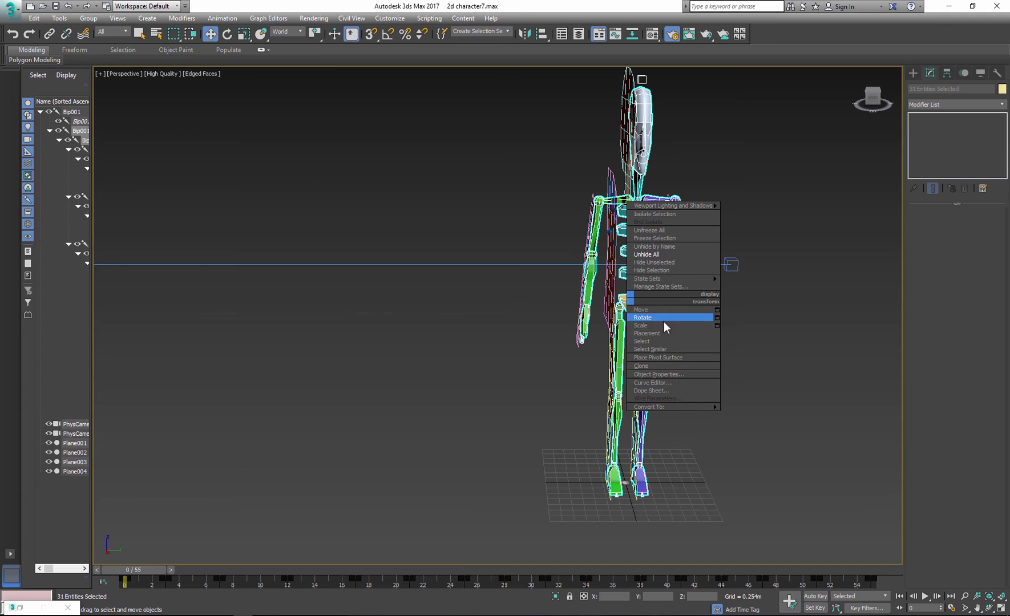
{"action": "left_click", "coordinate": [674, 272]}
Set the PhysCamera001 viewport to Default Shading and High Quality.
{"action": "left_click", "coordinate": [205, 75]}
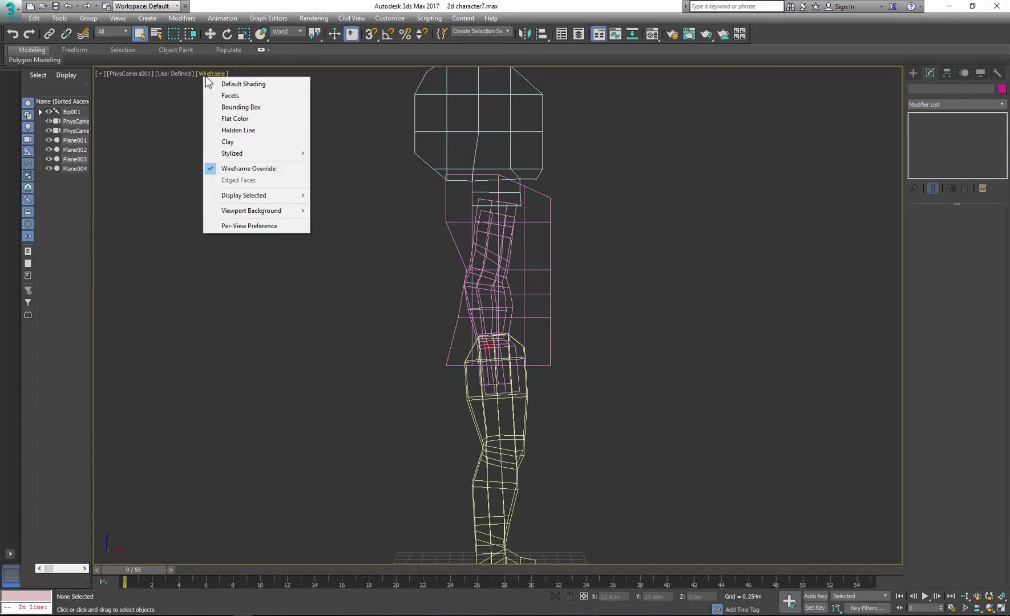
{"action": "left_click", "coordinate": [213, 85]}
{"action": "left_click", "coordinate": [178, 75]}
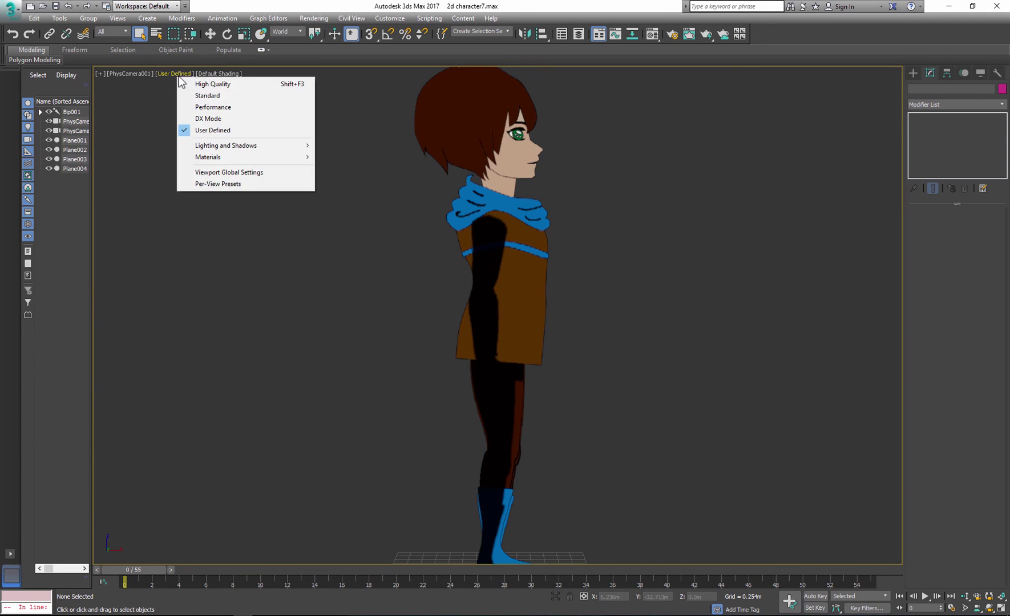
{"action": "left_click", "coordinate": [200, 84]}
Open the Render Setup and set the output size to 320x240.
{"action": "left_click", "coordinate": [672, 35]}
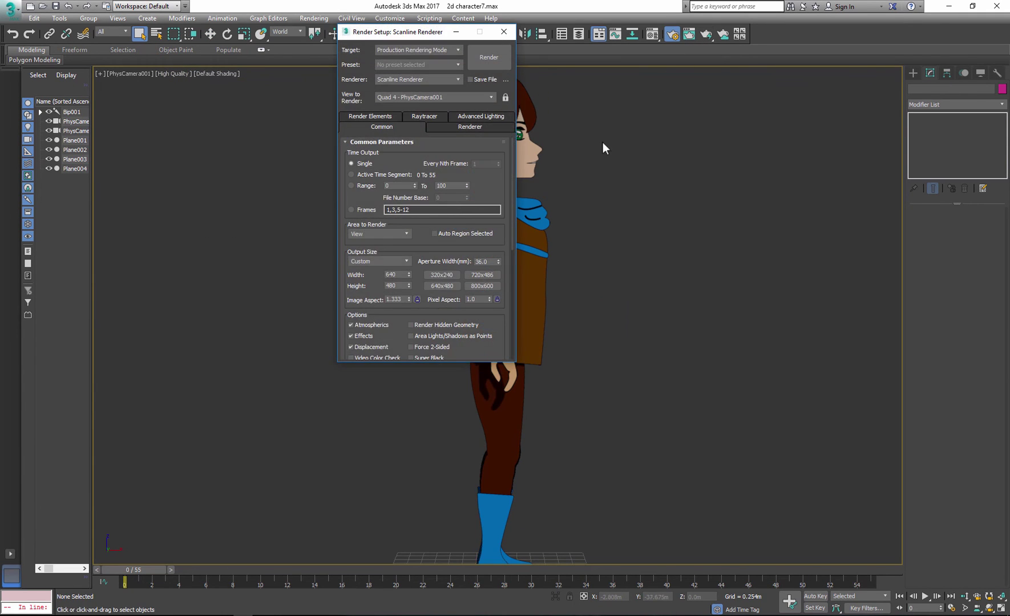
{"action": "left_click", "coordinate": [411, 175]}
{"action": "left_click_drag", "start_coordinate": [418, 236], "coordinate": [419, 195]}
{"action": "left_click", "coordinate": [433, 232]}
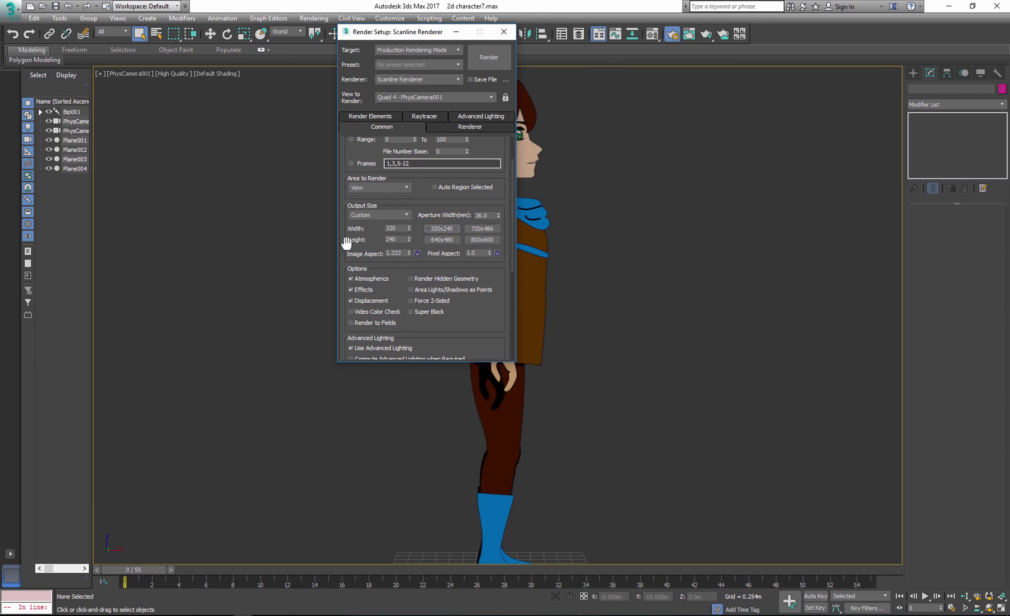
Set the render output to a PNG file named jump in the render folder and render the animation through PhysCamera001.
{"action": "left_click_drag", "start_coordinate": [467, 316], "coordinate": [450, 192]}
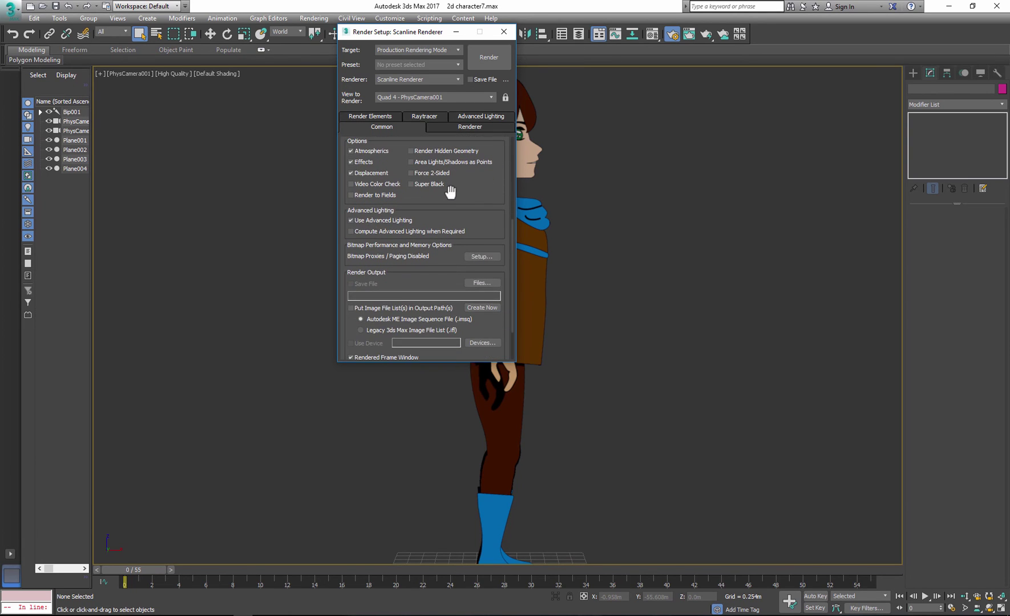
{"action": "left_click", "coordinate": [483, 283]}
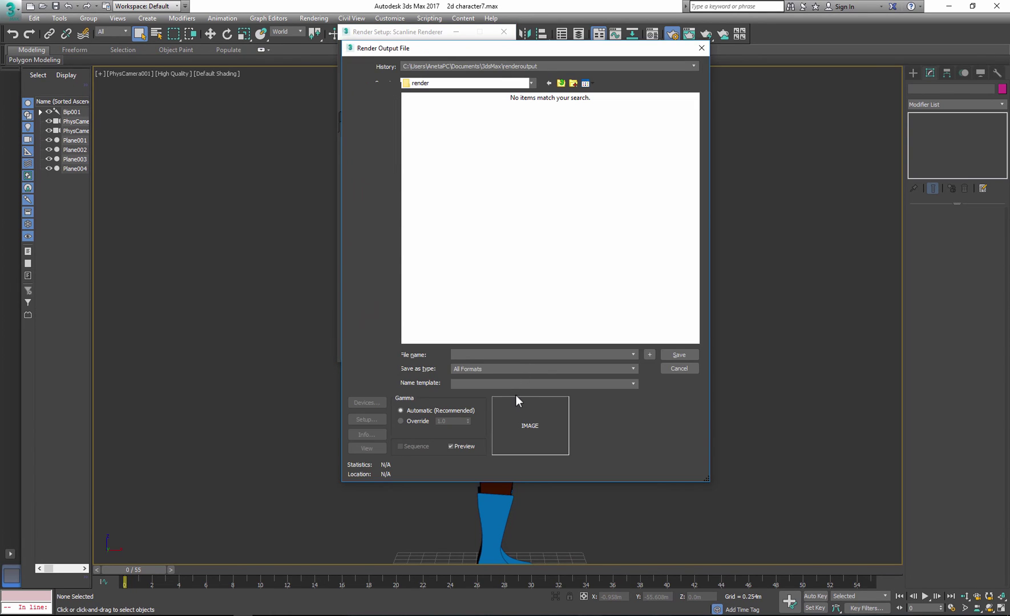
{"action": "left_click", "coordinate": [499, 370]}
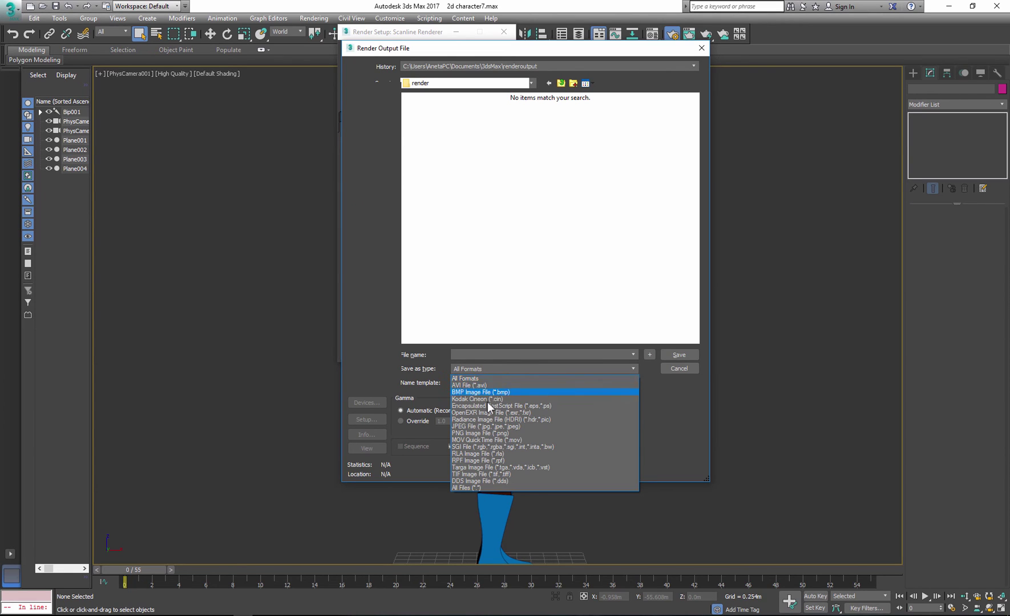
{"action": "left_click", "coordinate": [482, 435]}
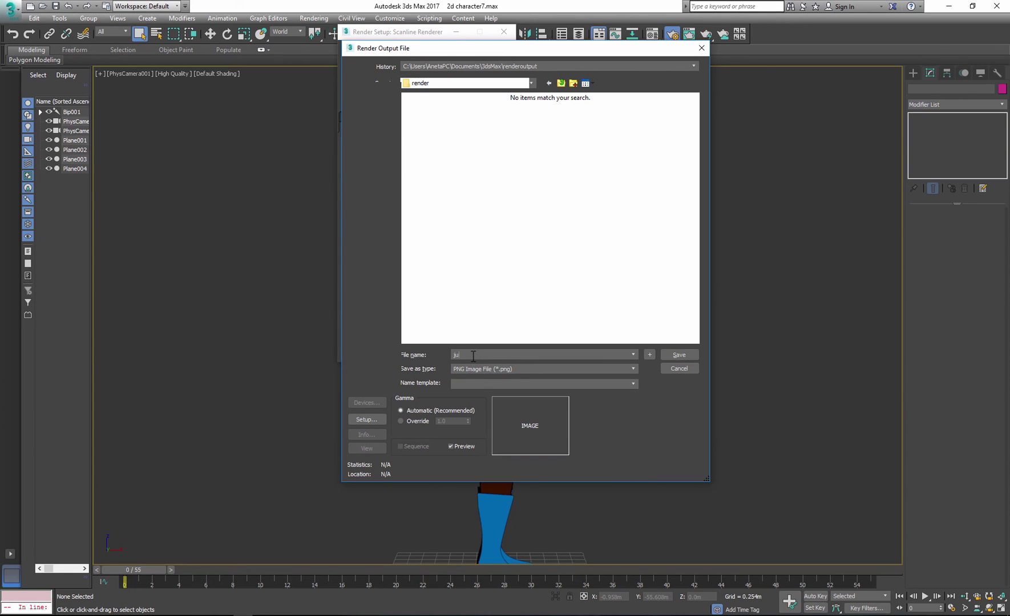
{"action": "left_click", "coordinate": [678, 355]}
{"action": "left_click", "coordinate": [415, 160]}
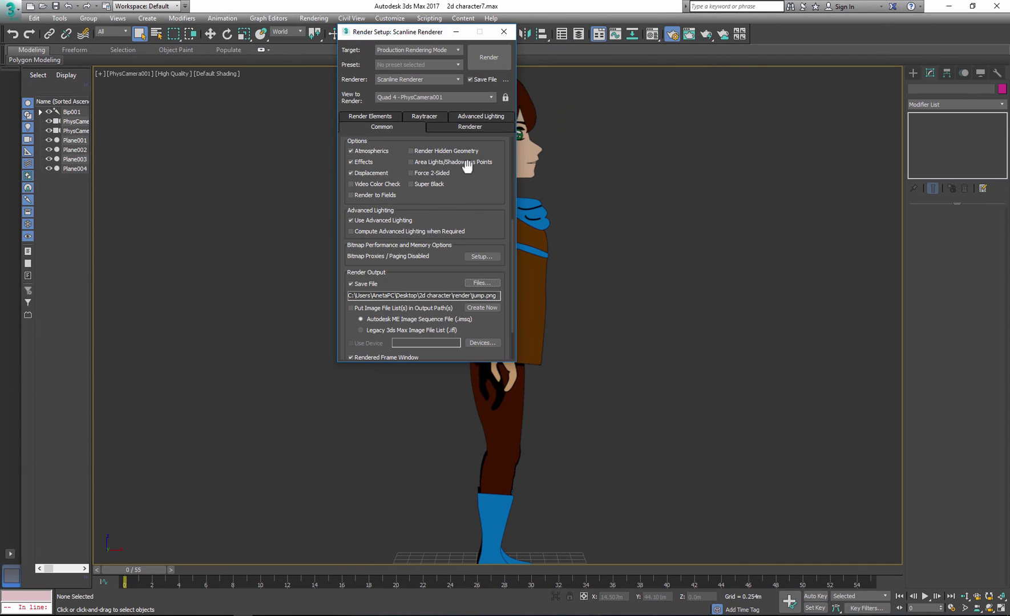
{"action": "left_click", "coordinate": [485, 60]}
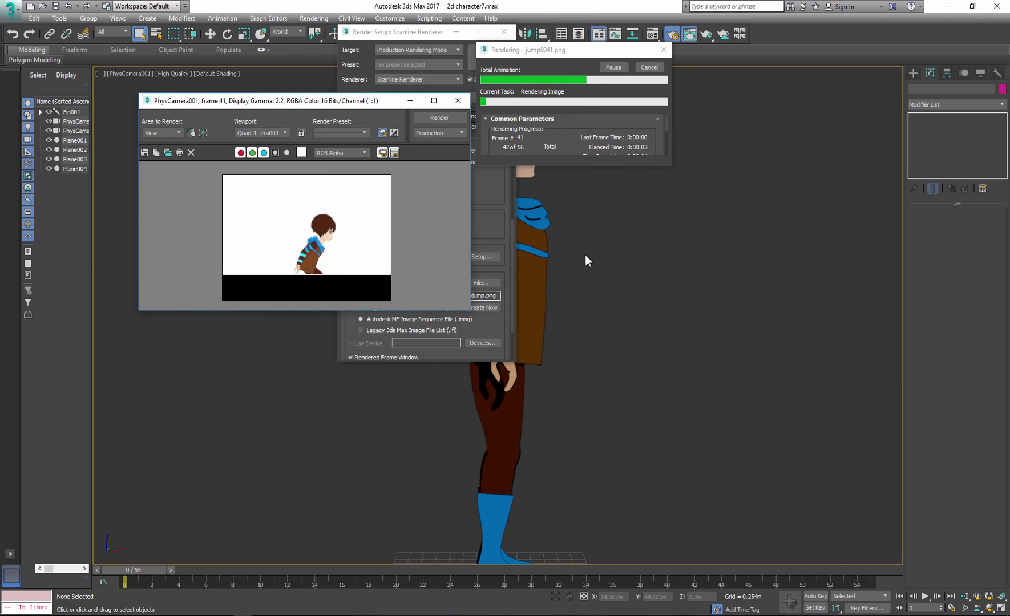